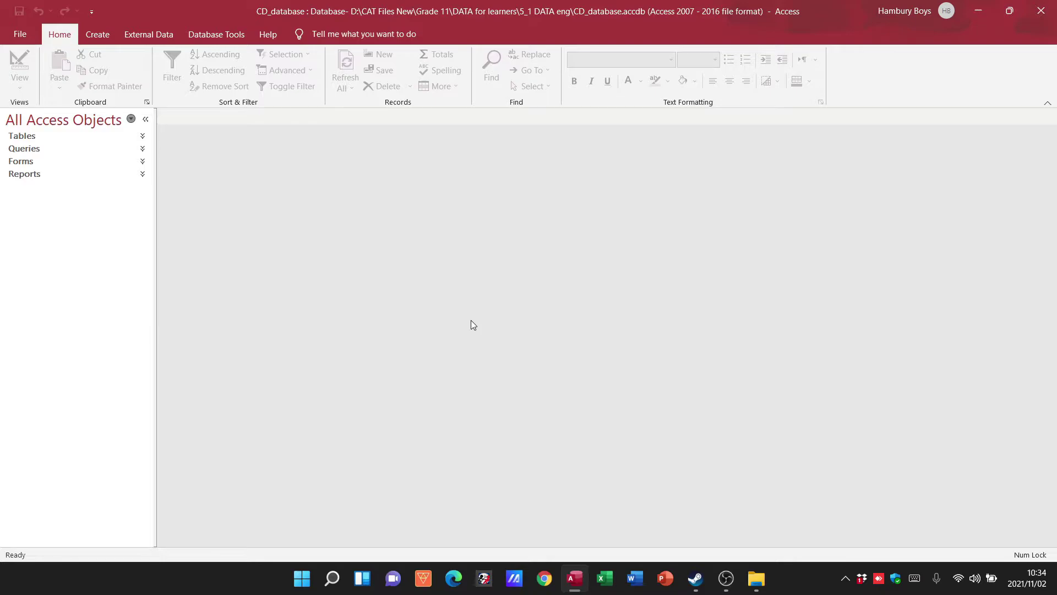
Launch the Report Wizard from the Create tab to start a new report
click(97, 39)
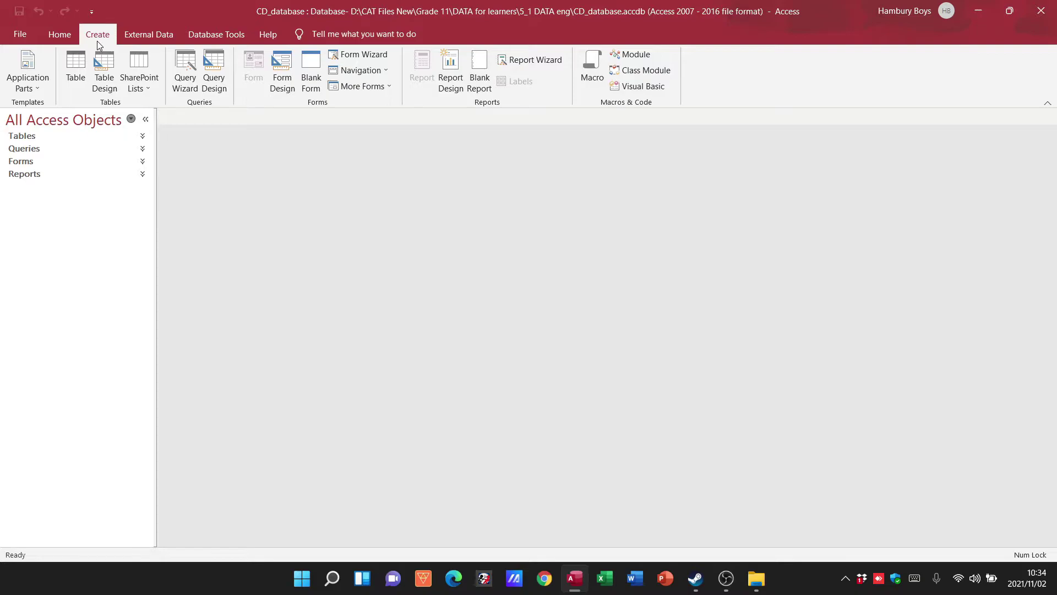
click(530, 59)
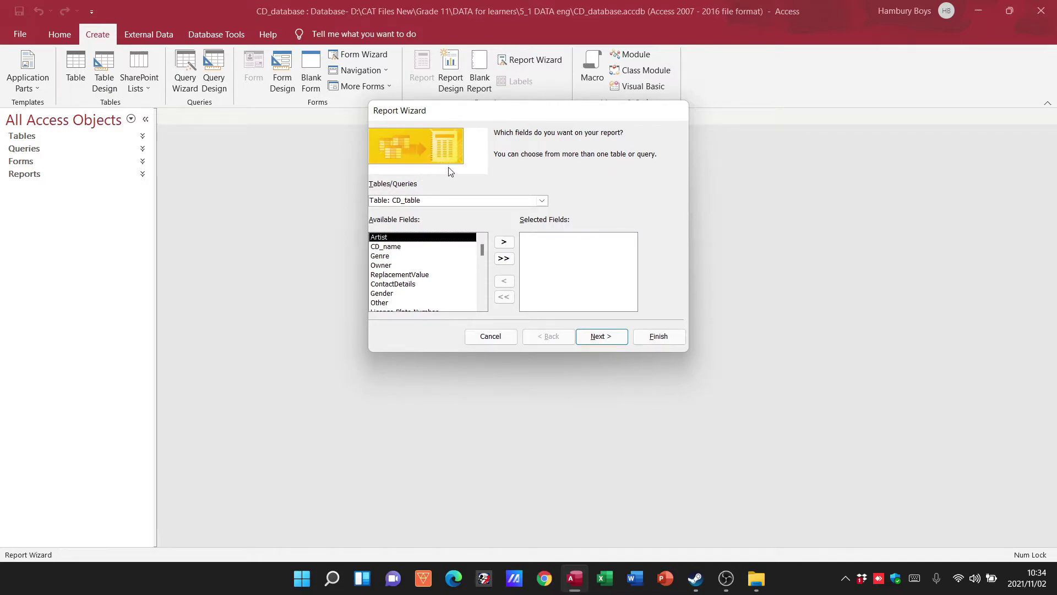
Move Artist, CD_name, Genre, Owner and ReplacementValue into Selected Fields, then advance to grouping
click(504, 242)
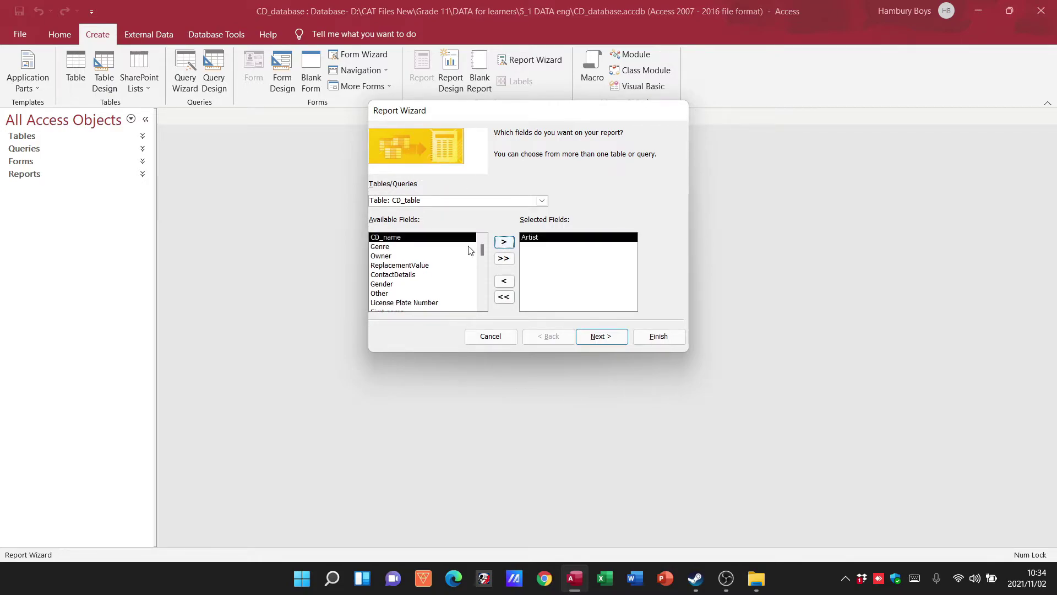
click(439, 246)
click(447, 237)
click(504, 242)
click(502, 243)
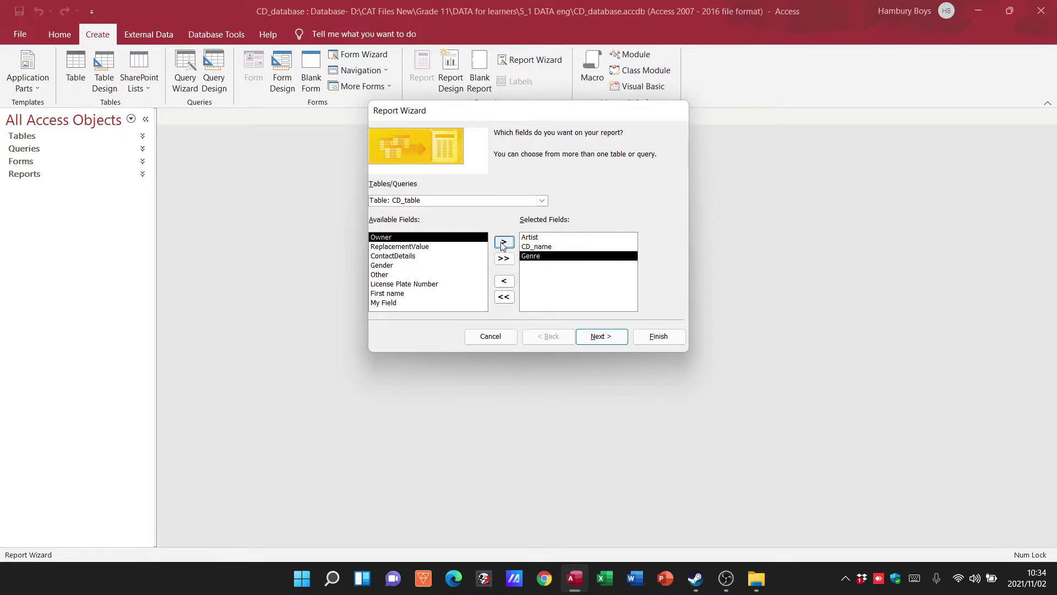
click(503, 243)
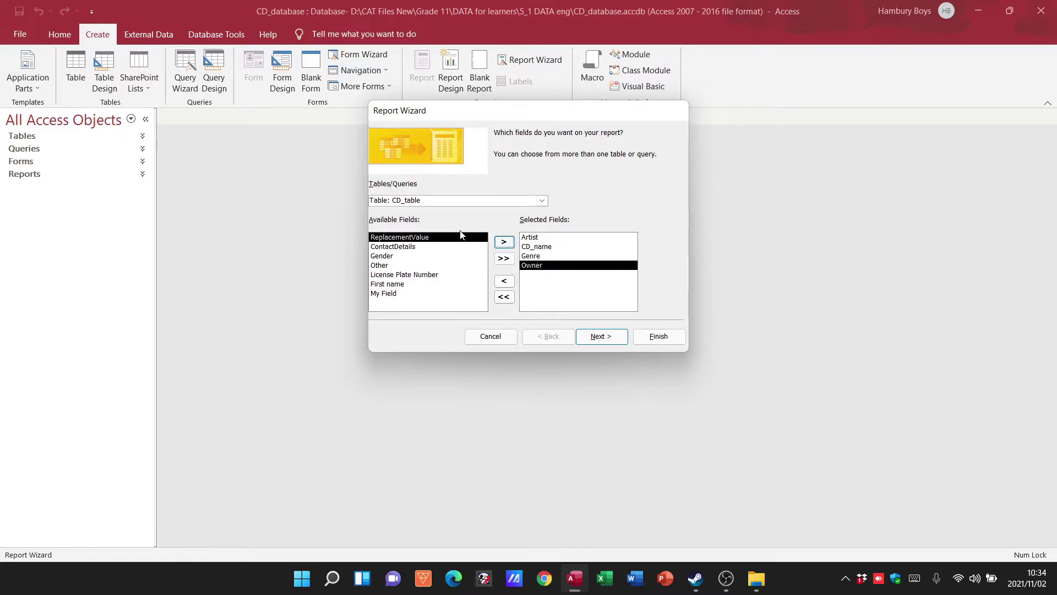
click(502, 244)
click(602, 338)
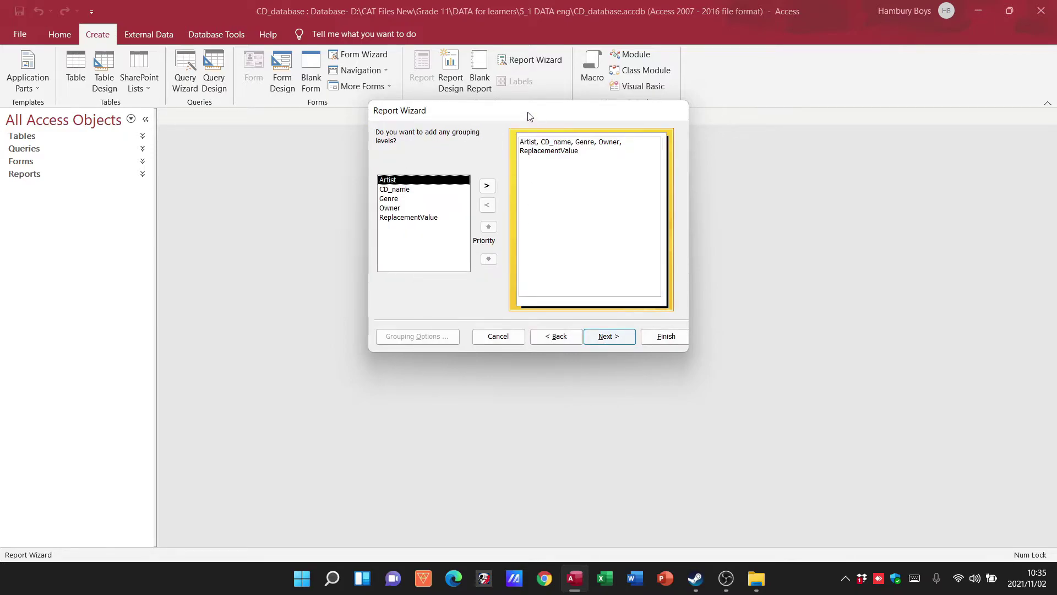
Add Artist as the first grouping level and Genre as the second
drag(529, 117, 527, 192)
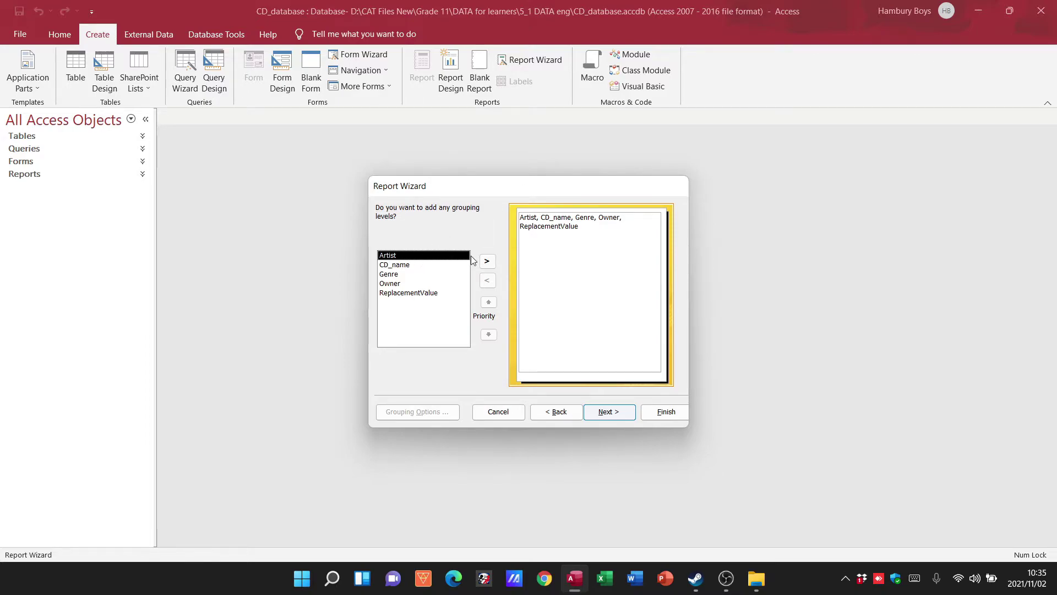
click(488, 263)
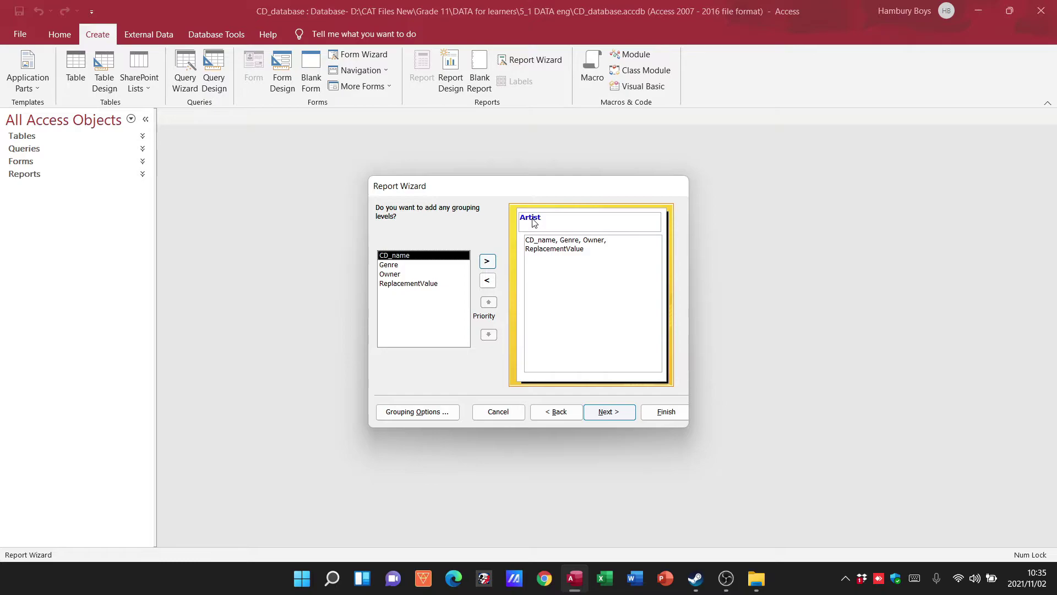
click(390, 266)
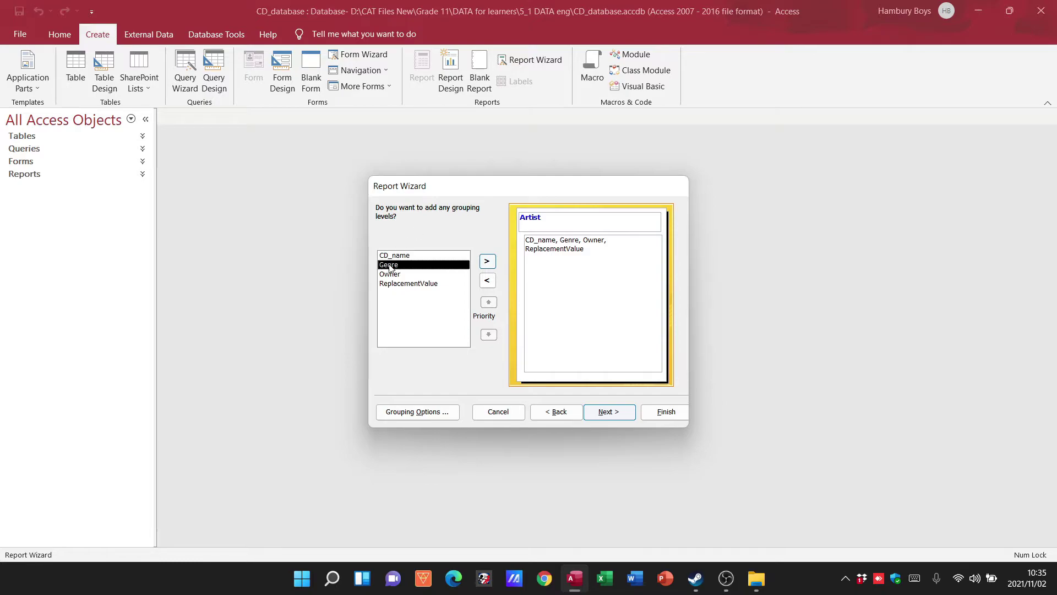
click(489, 262)
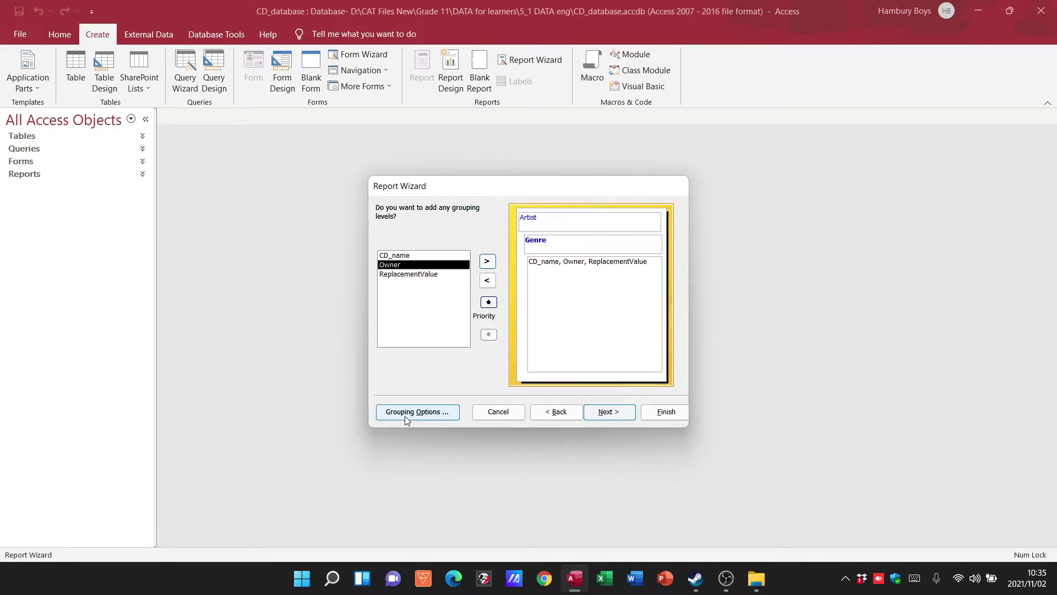
click(438, 413)
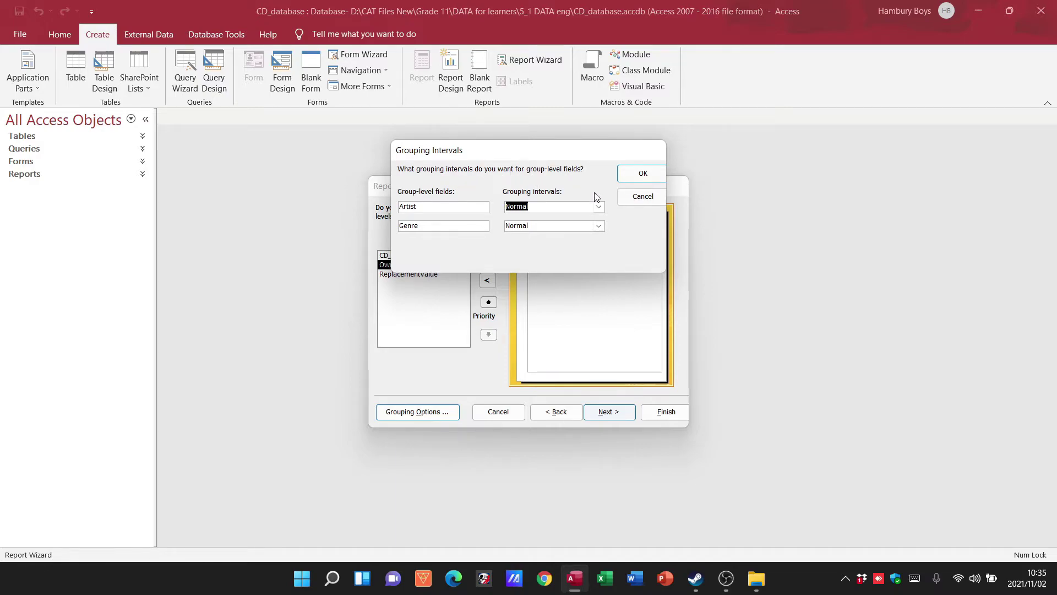
click(598, 208)
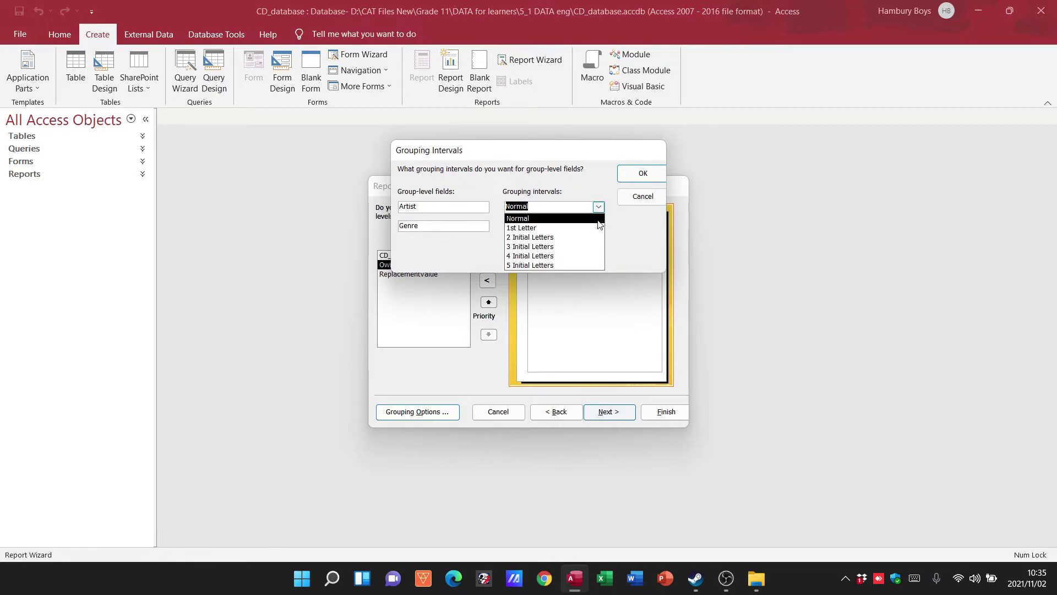
click(594, 191)
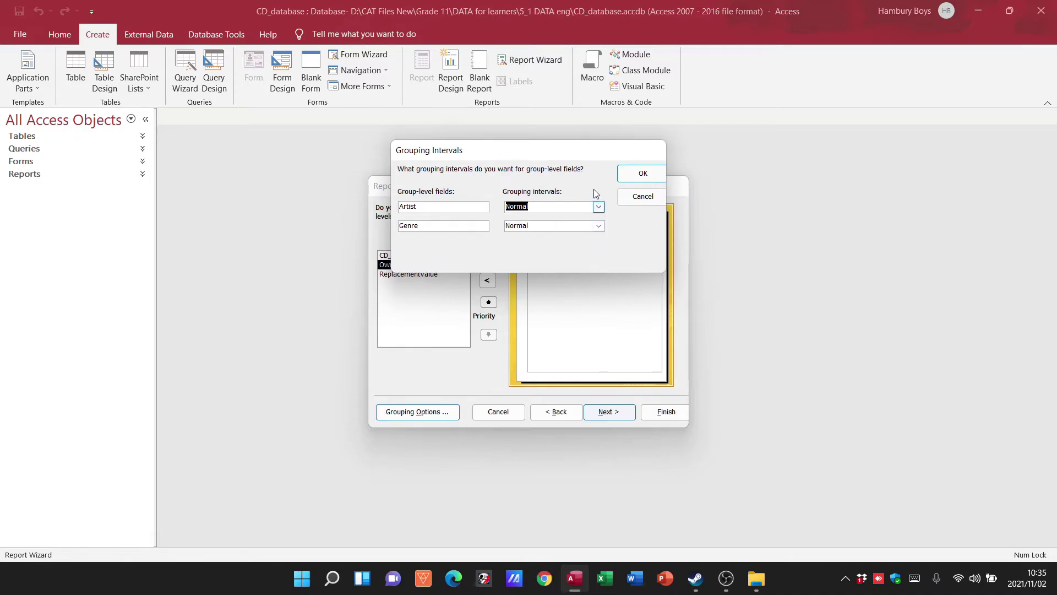
click(631, 197)
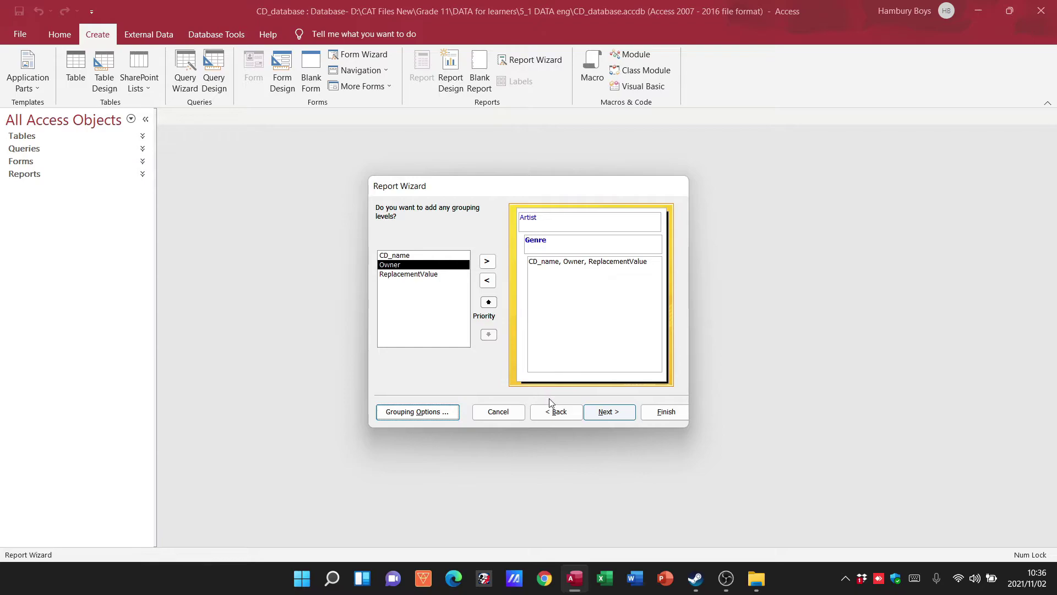
Keep default sort and layout, retitle the report 'Report Example', and finish the wizard
click(611, 411)
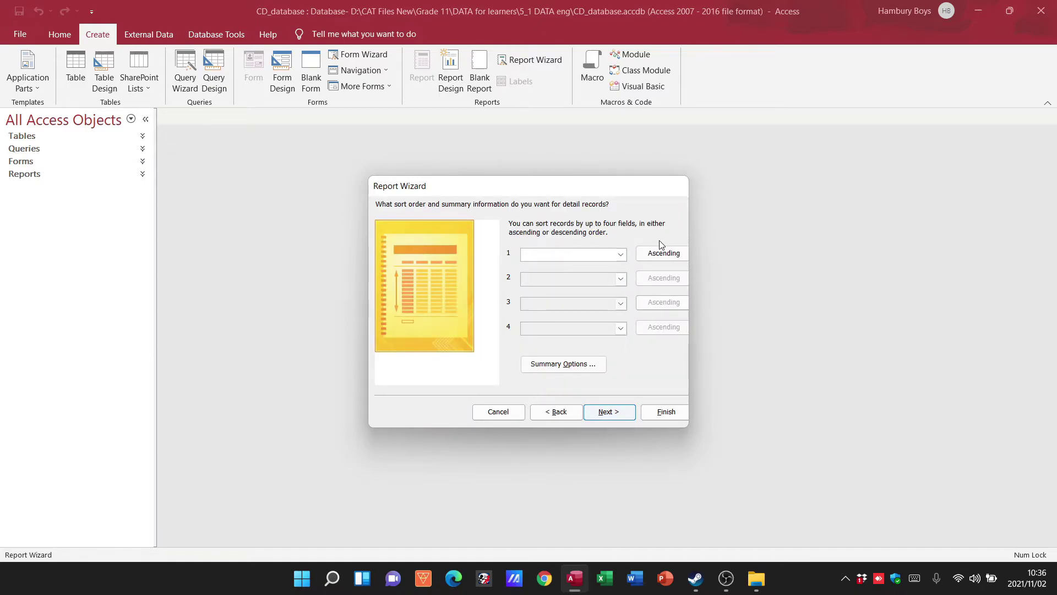
click(617, 417)
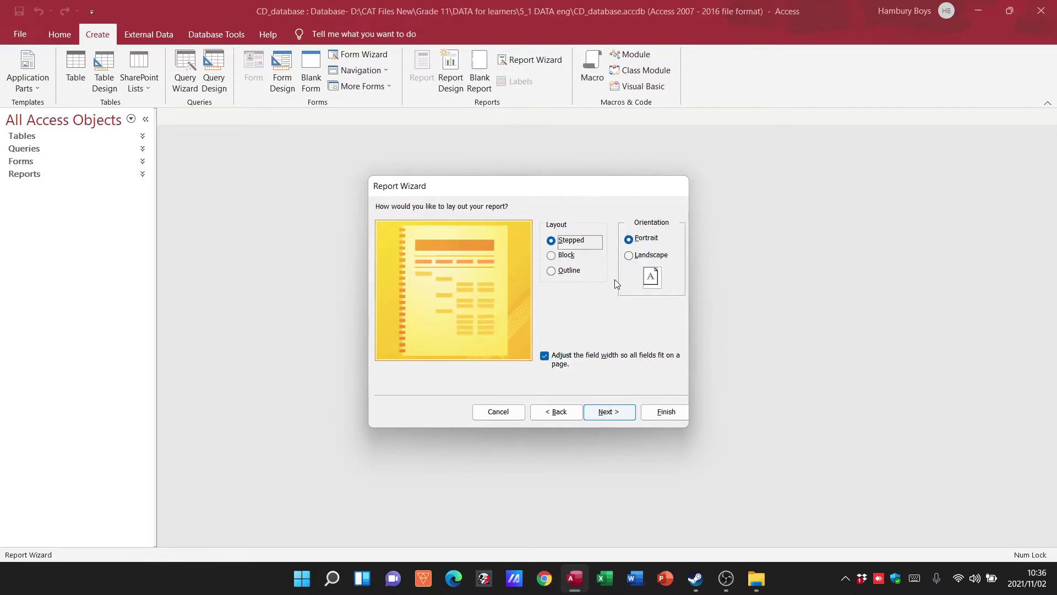
click(609, 413)
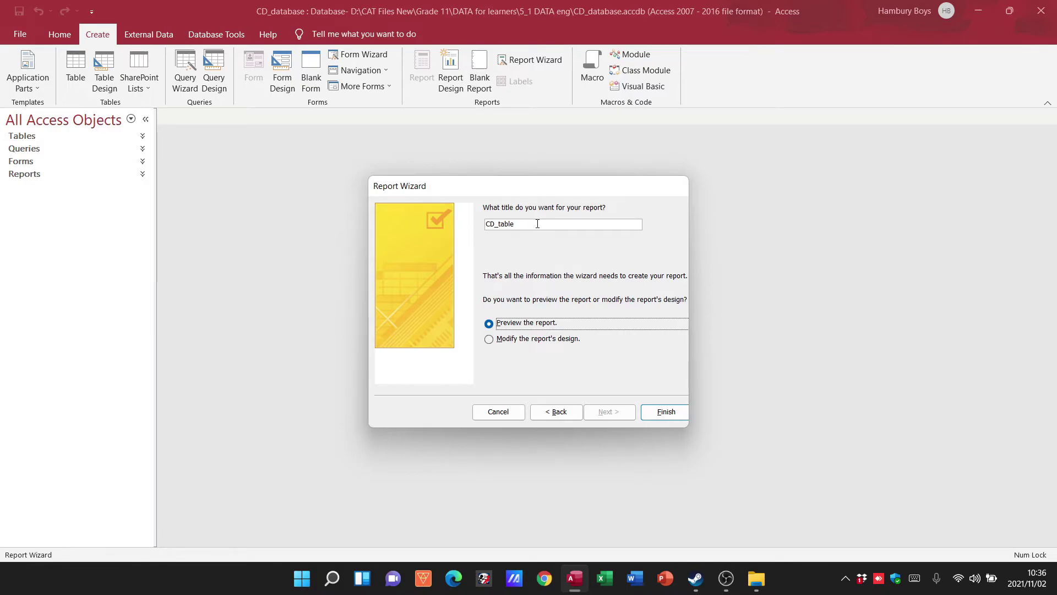
drag(537, 223, 464, 223)
text(Re)
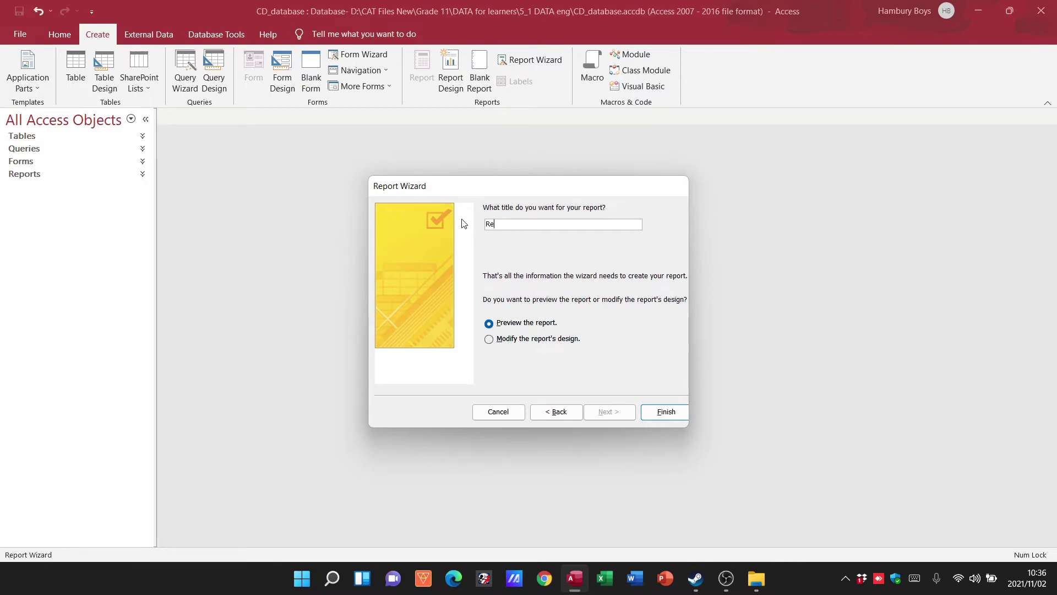
text(port Example)
key(Return)
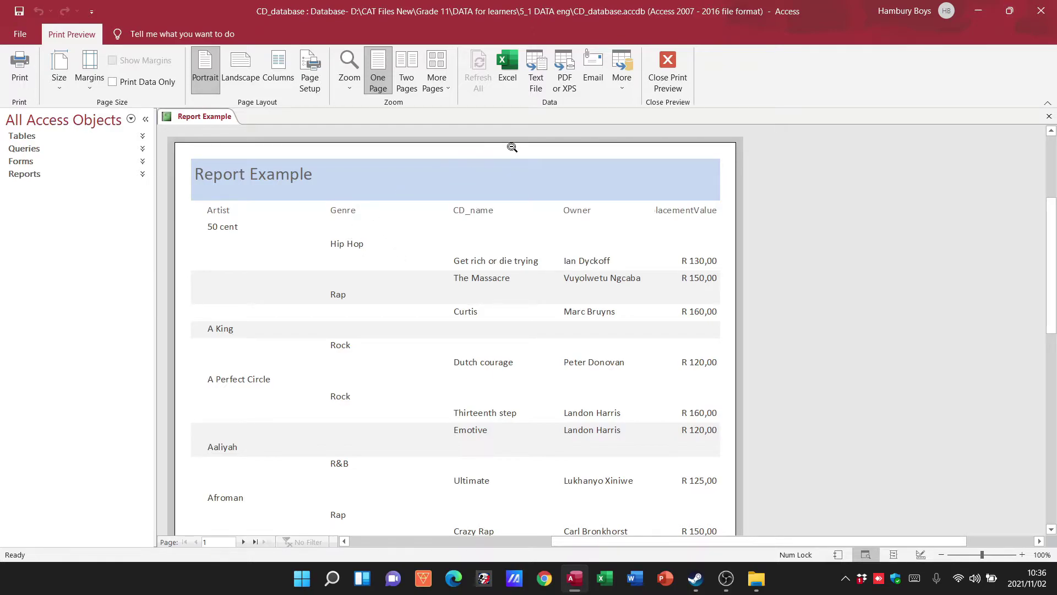
Close Print Preview so Report Example opens in Design View
click(669, 74)
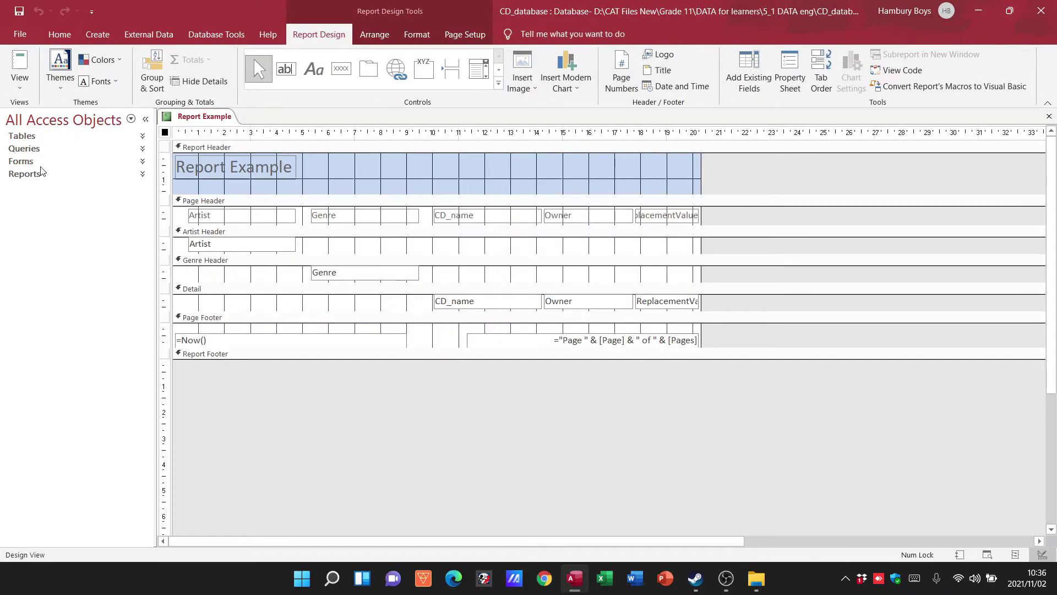
Open Report Example from the Reports list to view its data, then return to Design View
click(142, 175)
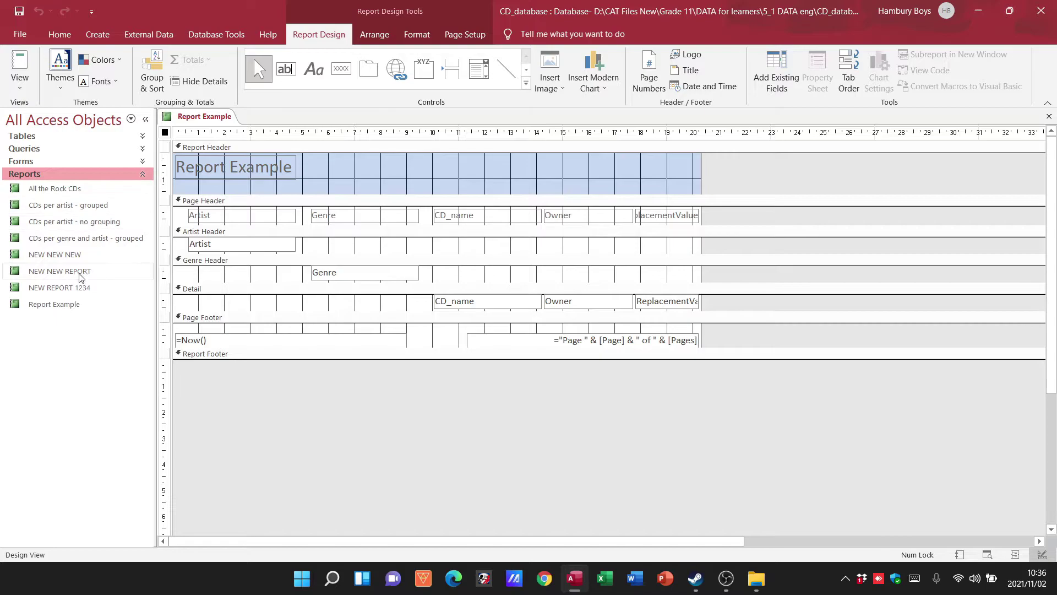
double_click(77, 303)
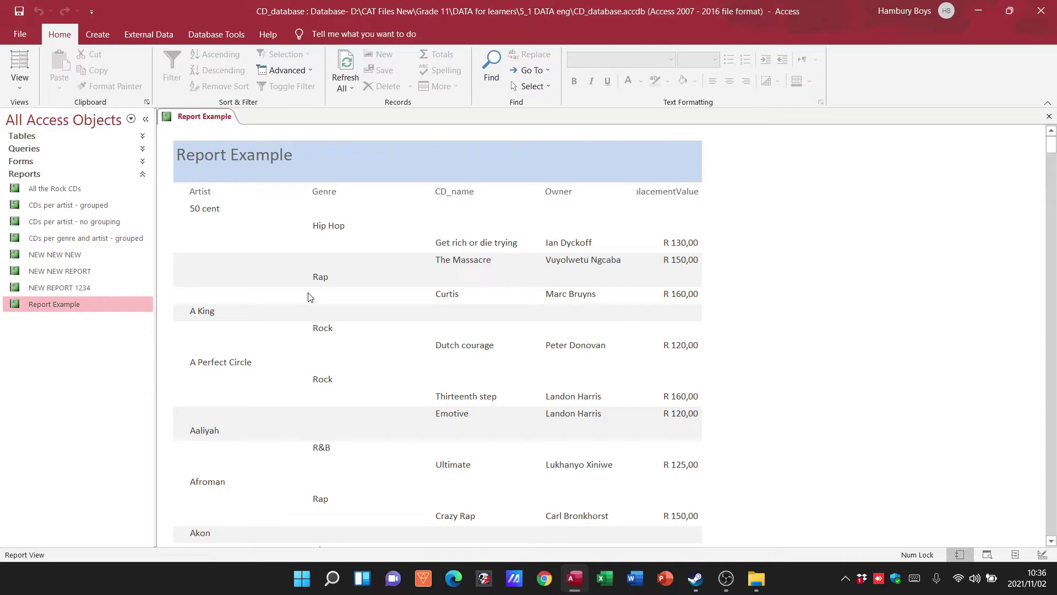
click(28, 87)
click(19, 203)
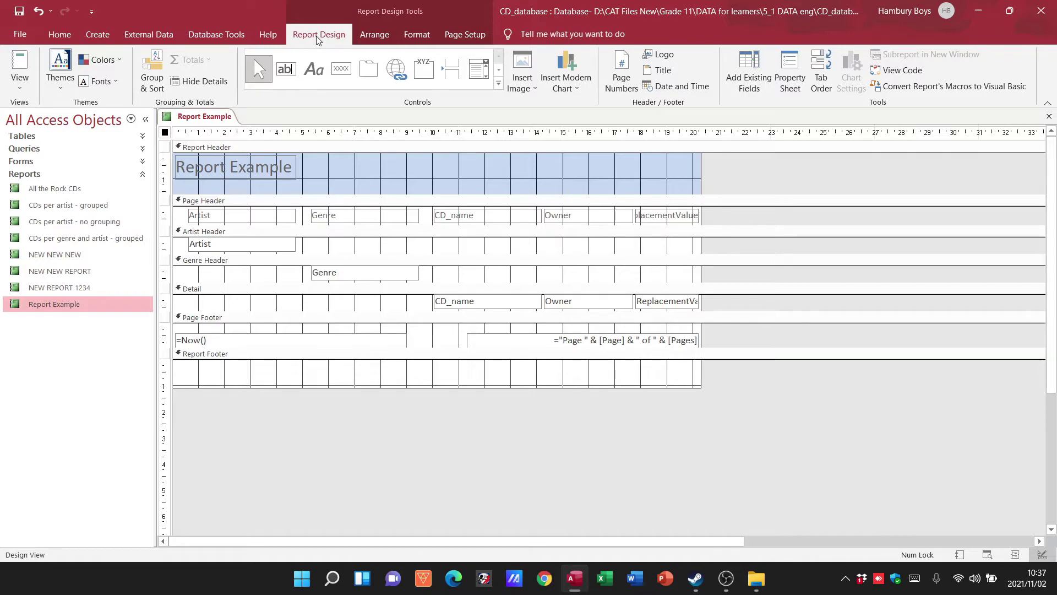
Change the top grouping level from Artist to ReplacementValue, grouped by entire value
click(154, 86)
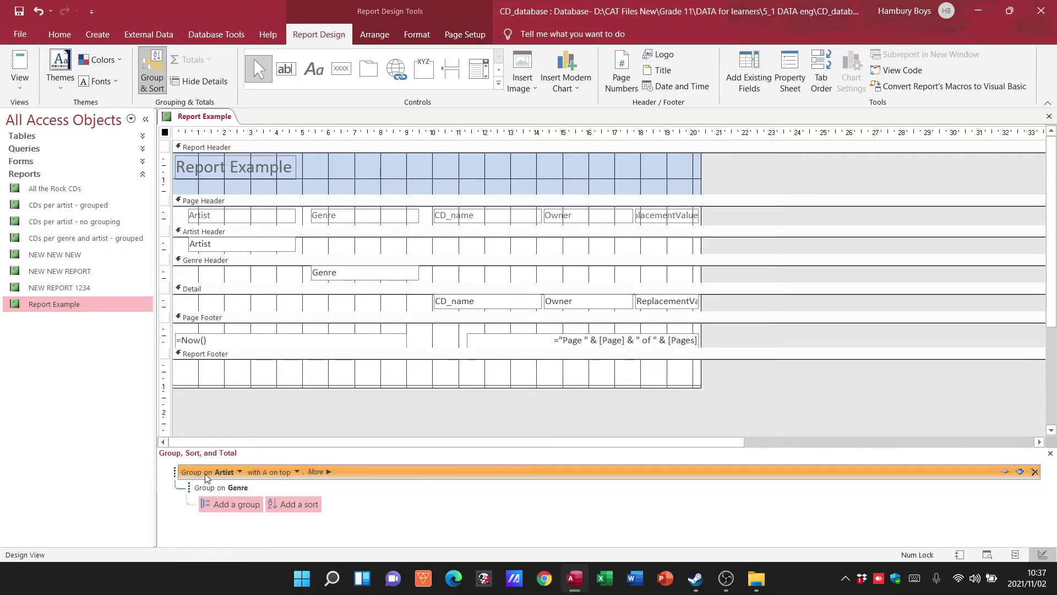
click(240, 474)
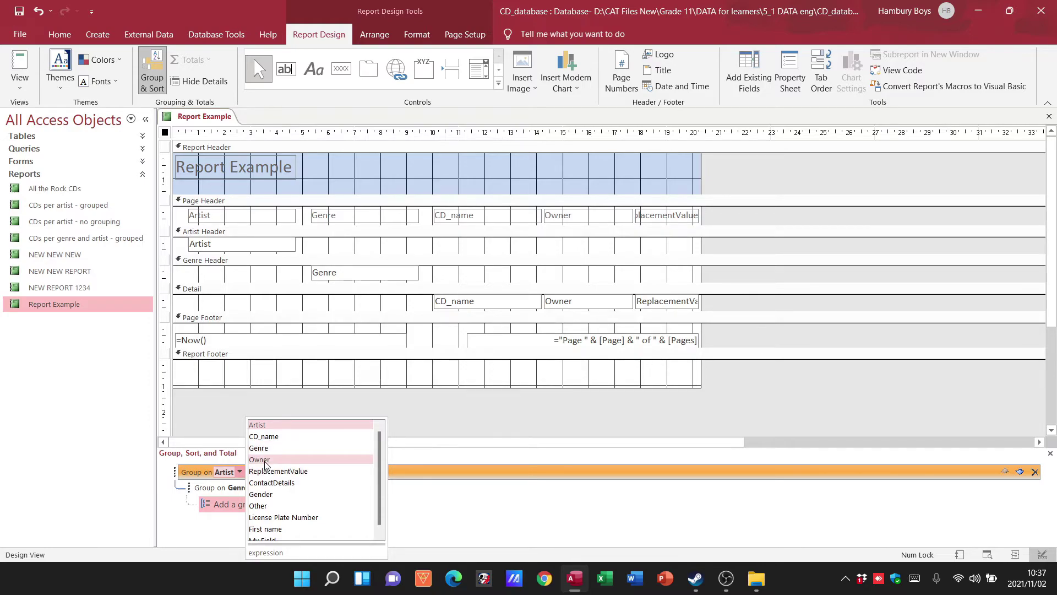
click(266, 471)
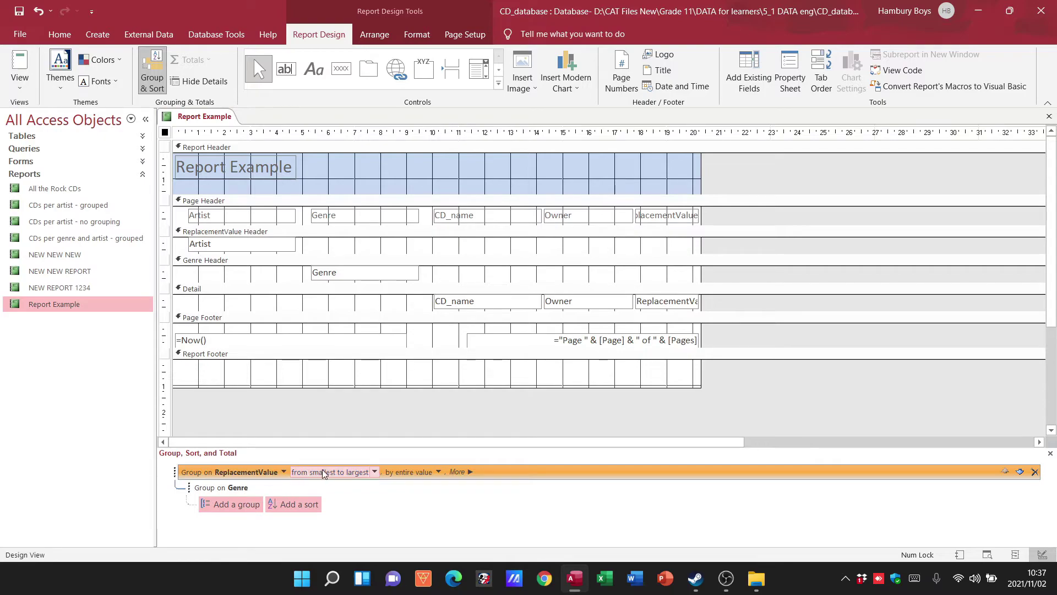
click(438, 473)
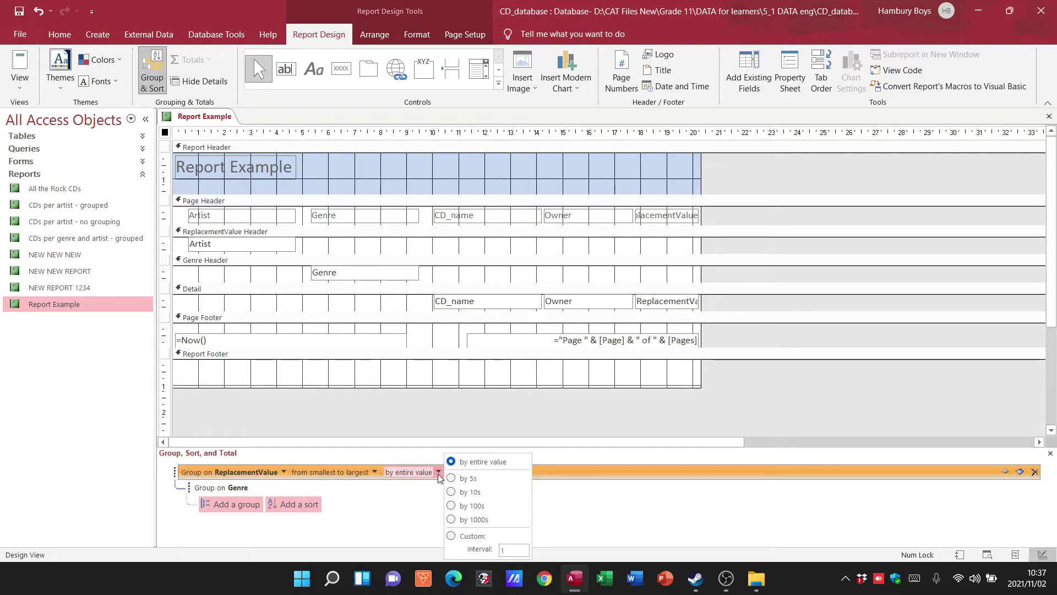
click(438, 472)
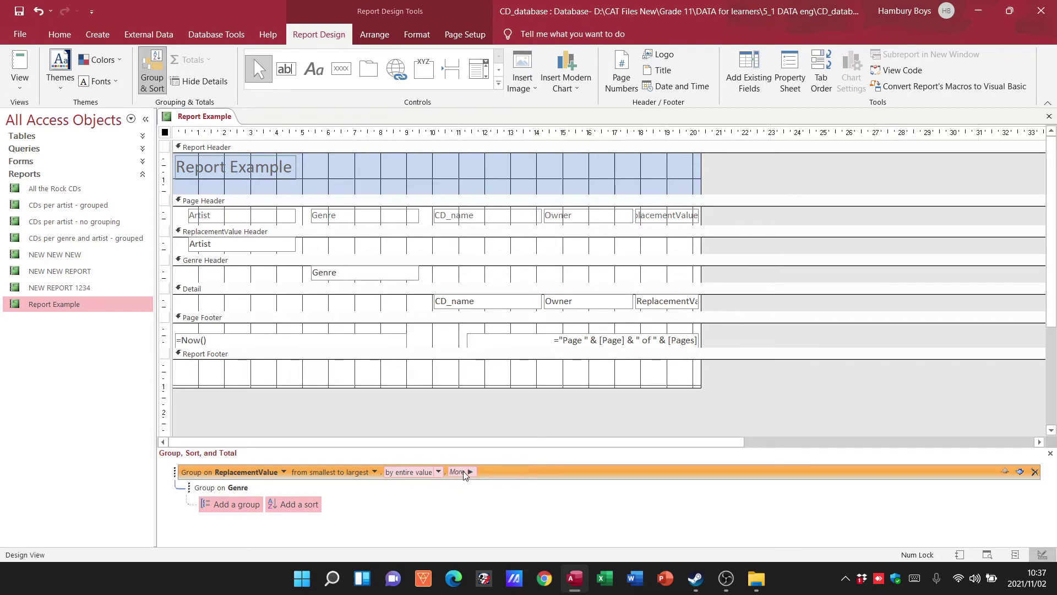
click(464, 473)
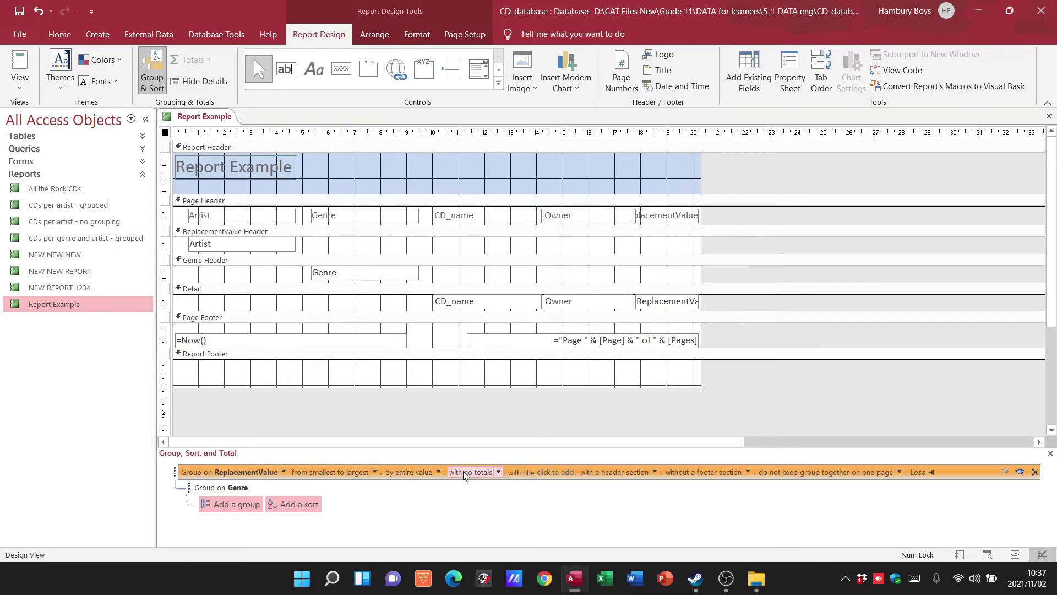
Choose Sum of ReplacementValue in the group's totals options, then close them
click(498, 472)
click(625, 478)
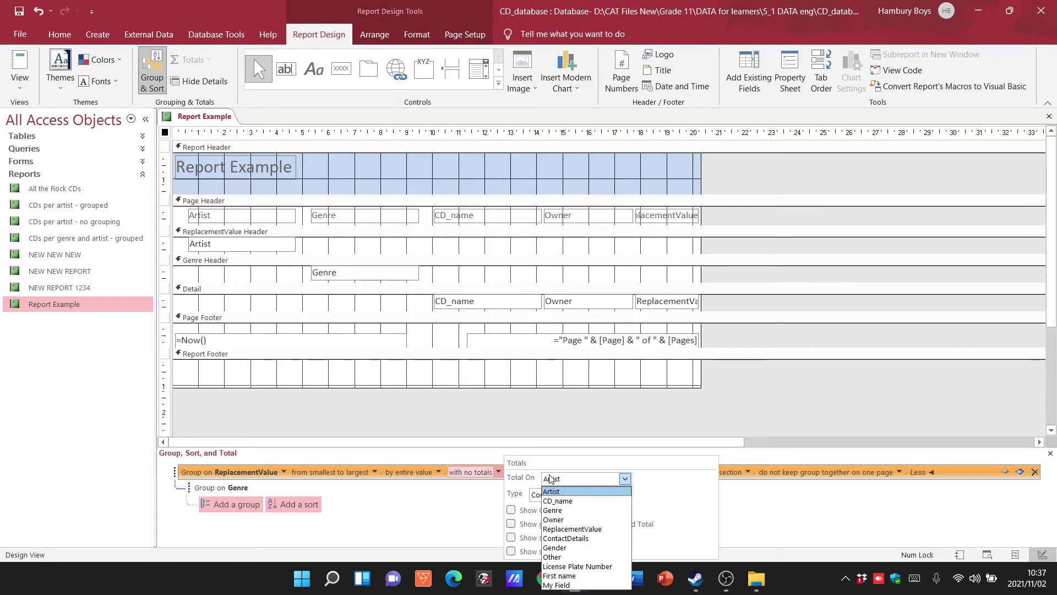
click(570, 529)
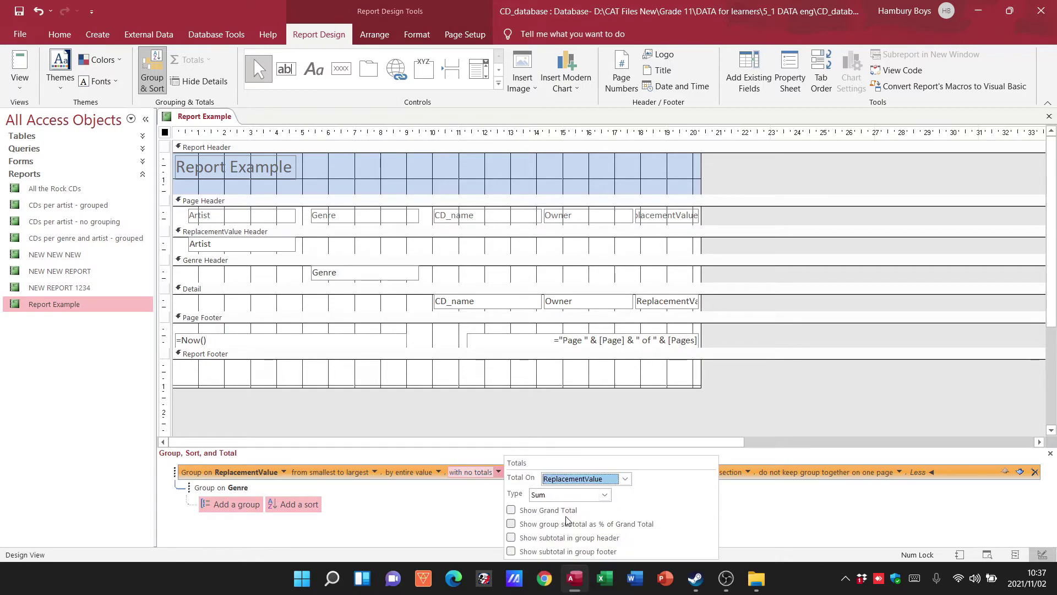
click(604, 495)
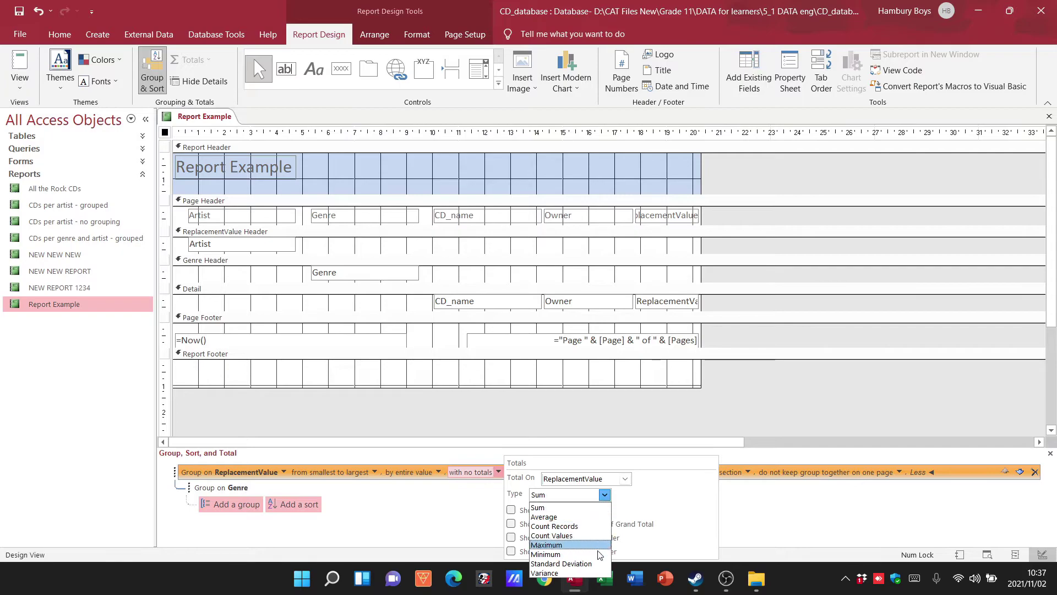
click(593, 507)
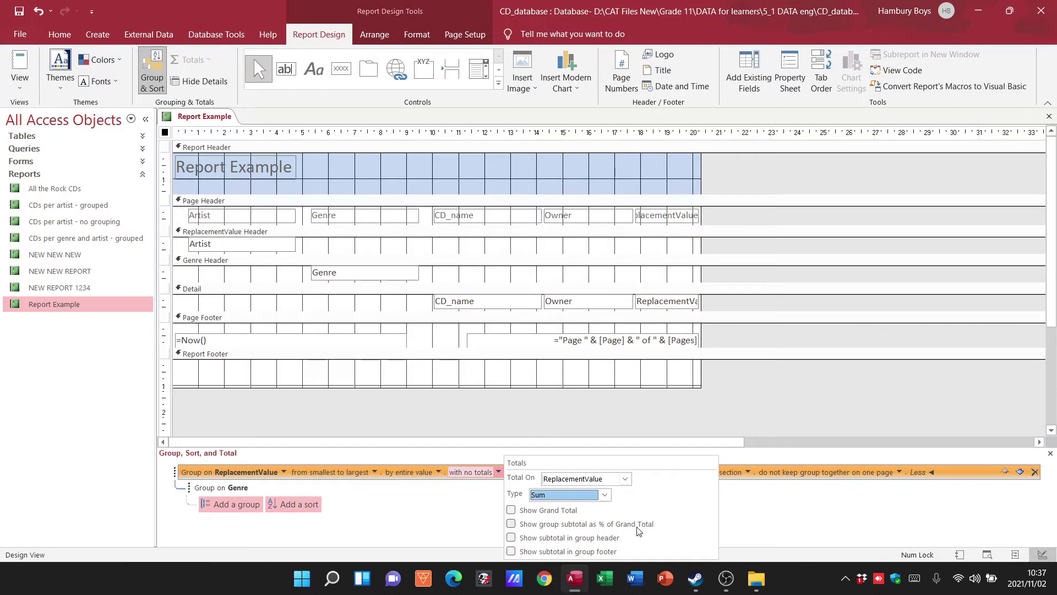
click(460, 527)
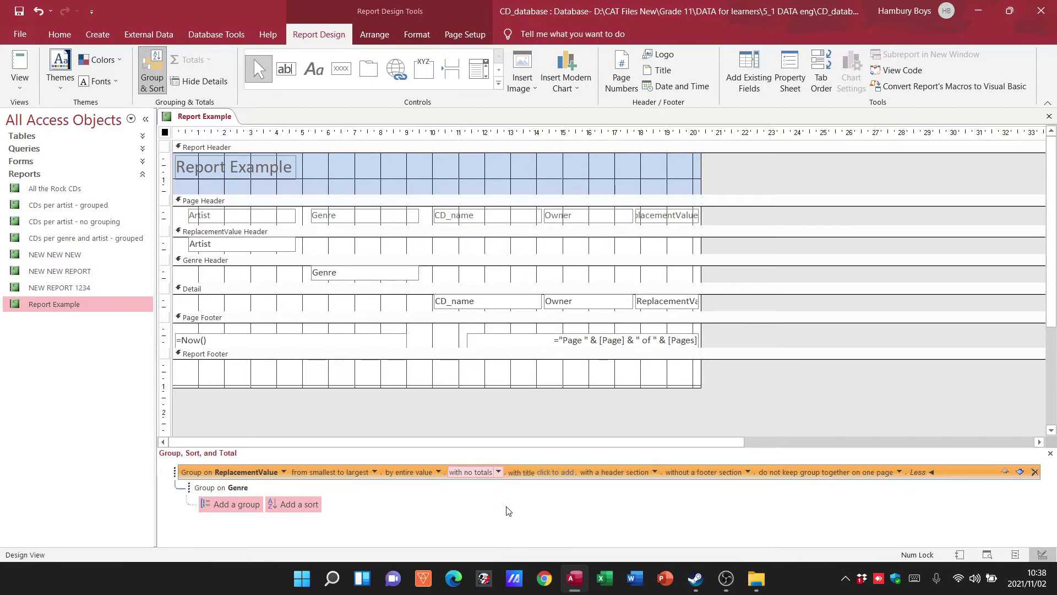
View Report Example in Report View and scroll through to its last page
click(19, 88)
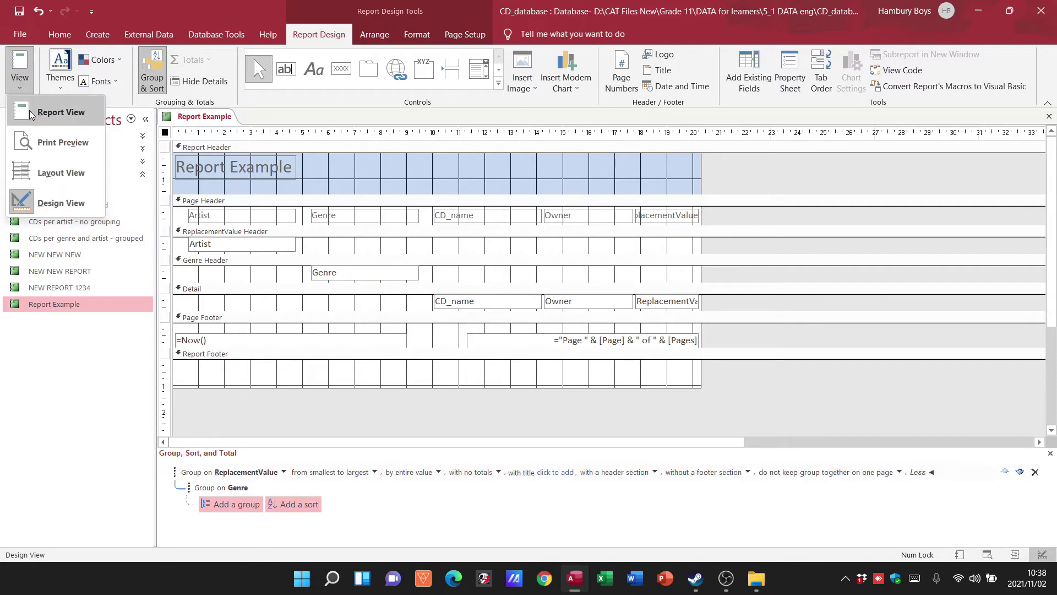
click(28, 113)
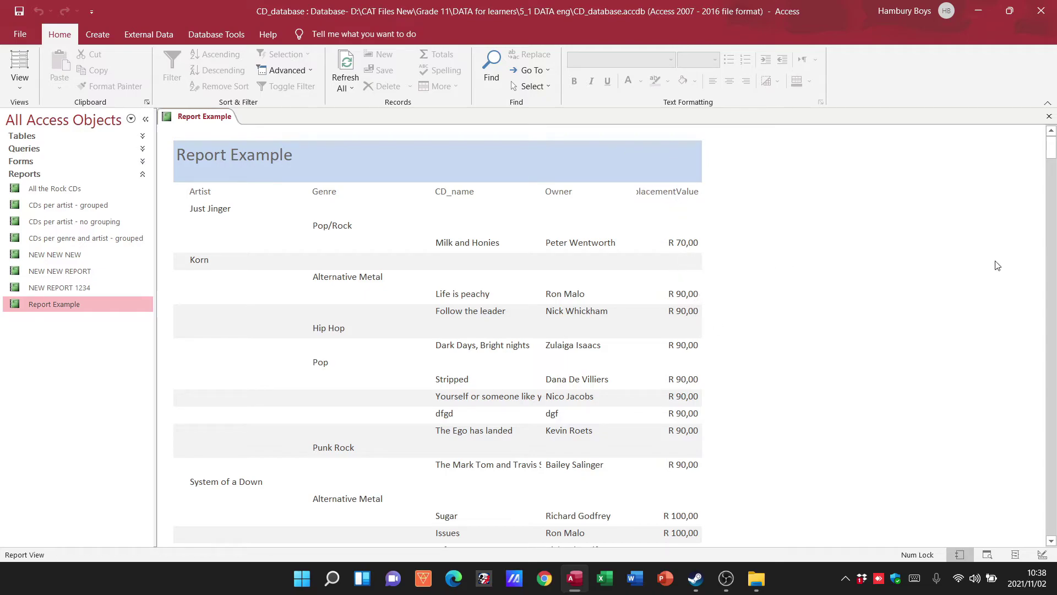
drag(1051, 144, 1051, 520)
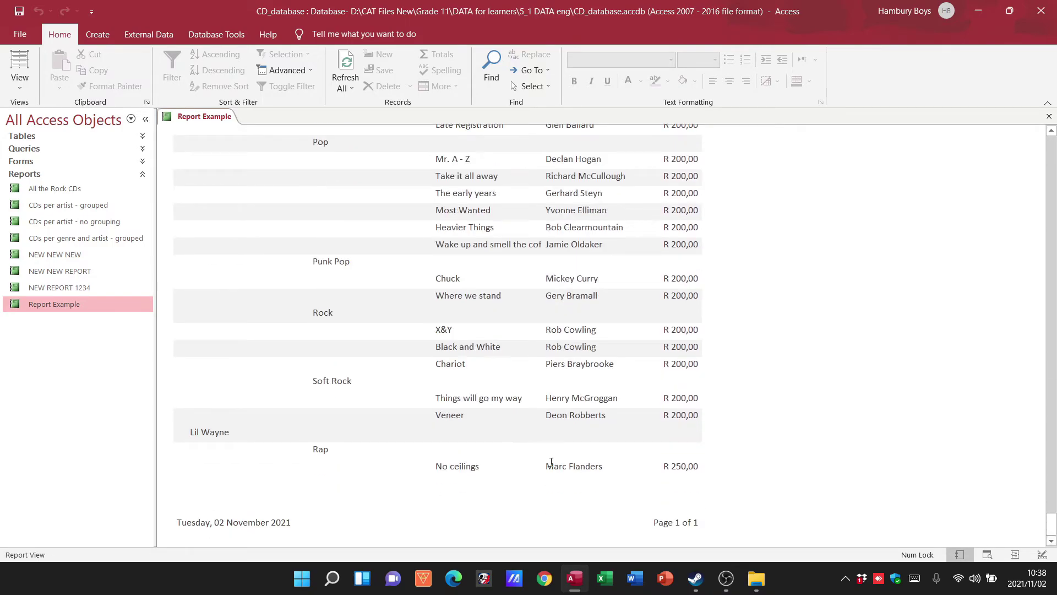
click(20, 82)
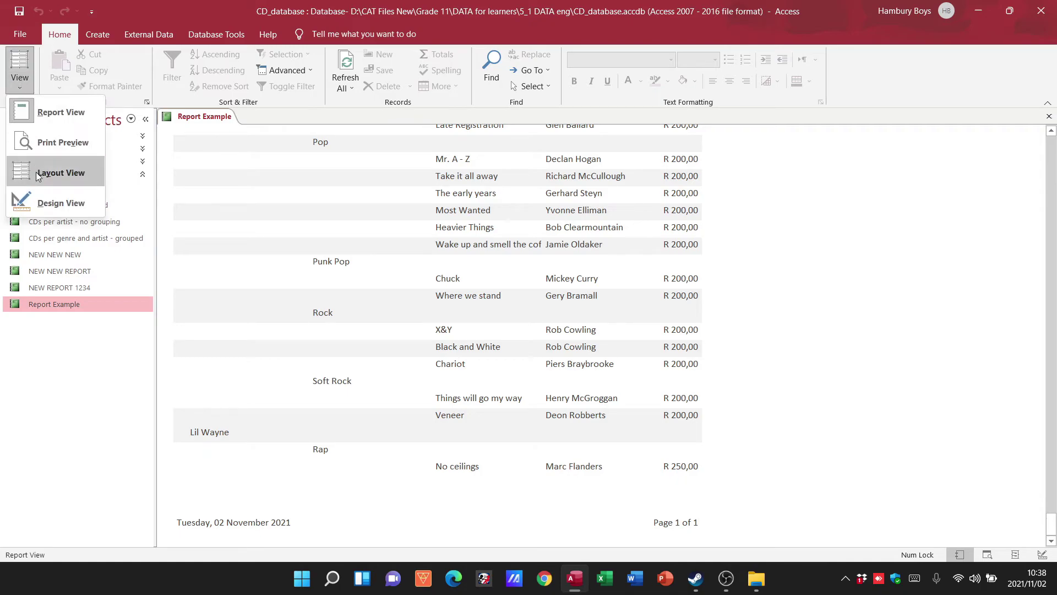
Total ReplacementValue with Sum, adding a grand total and a subtotal in the group header
click(40, 202)
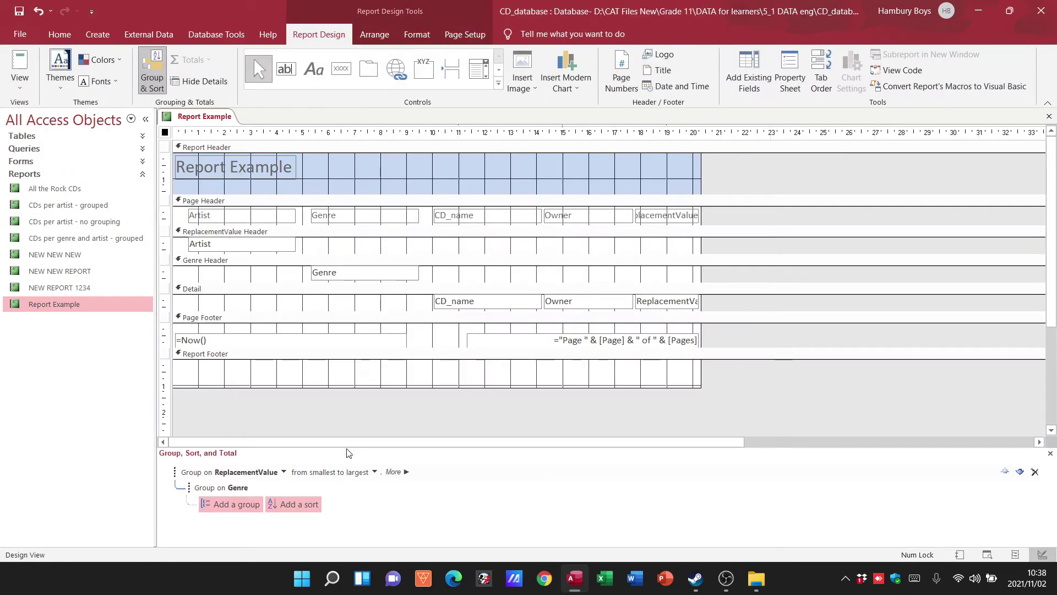
click(394, 472)
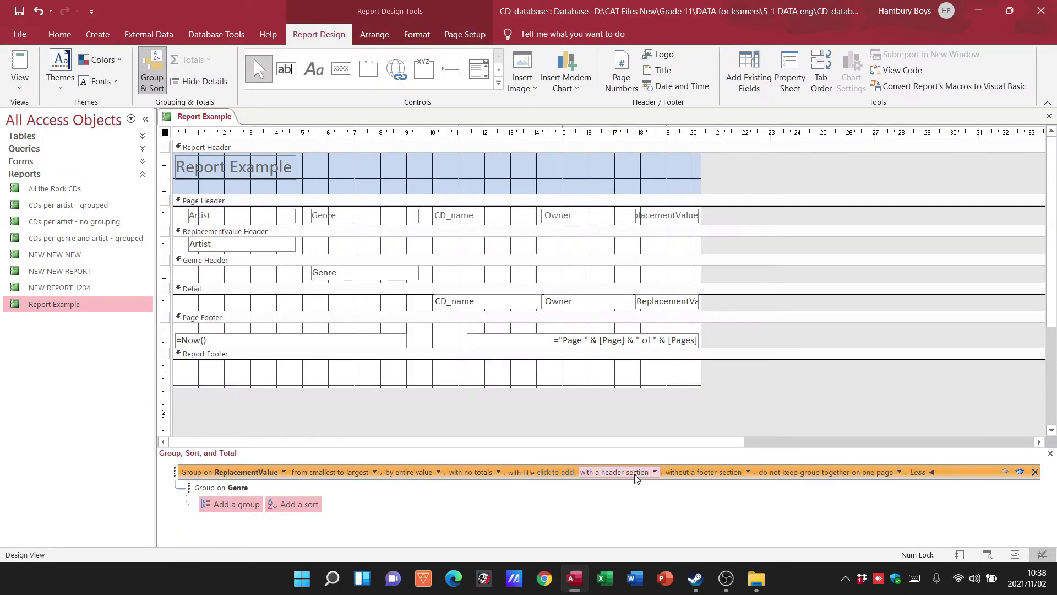
click(499, 473)
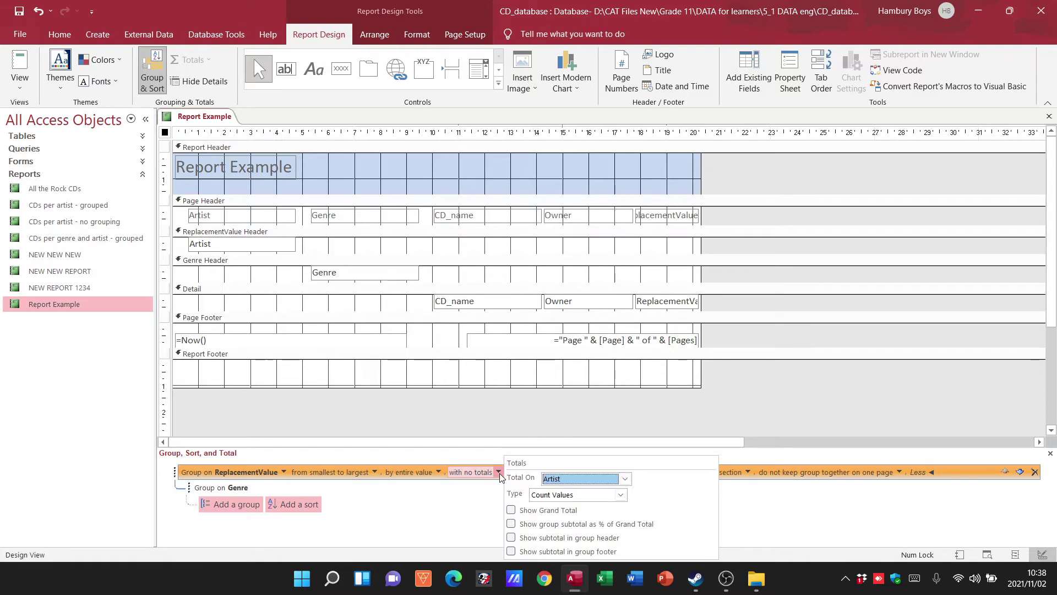
click(624, 478)
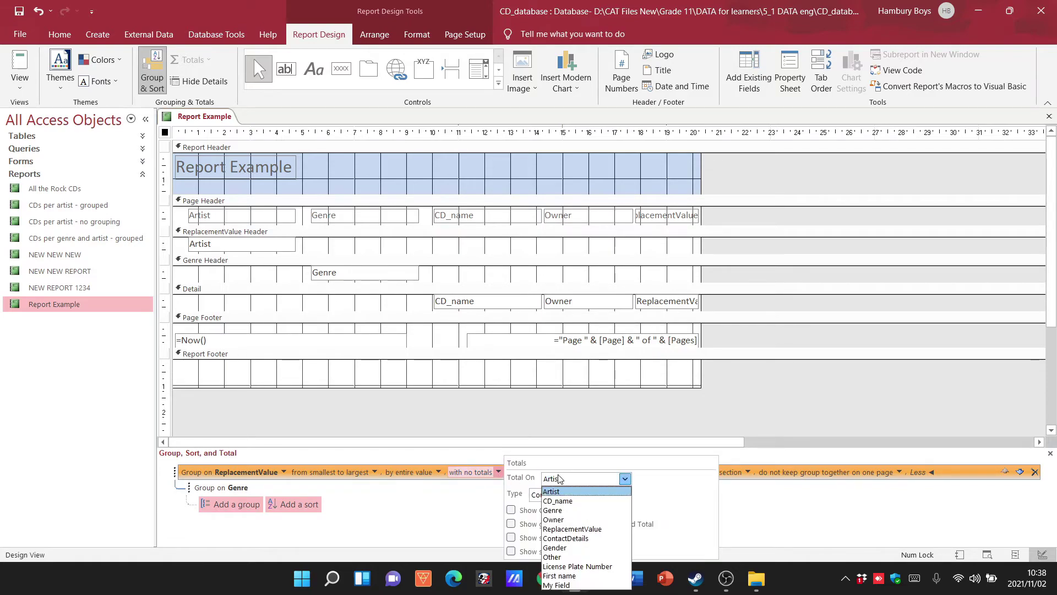
click(572, 529)
click(557, 494)
click(556, 503)
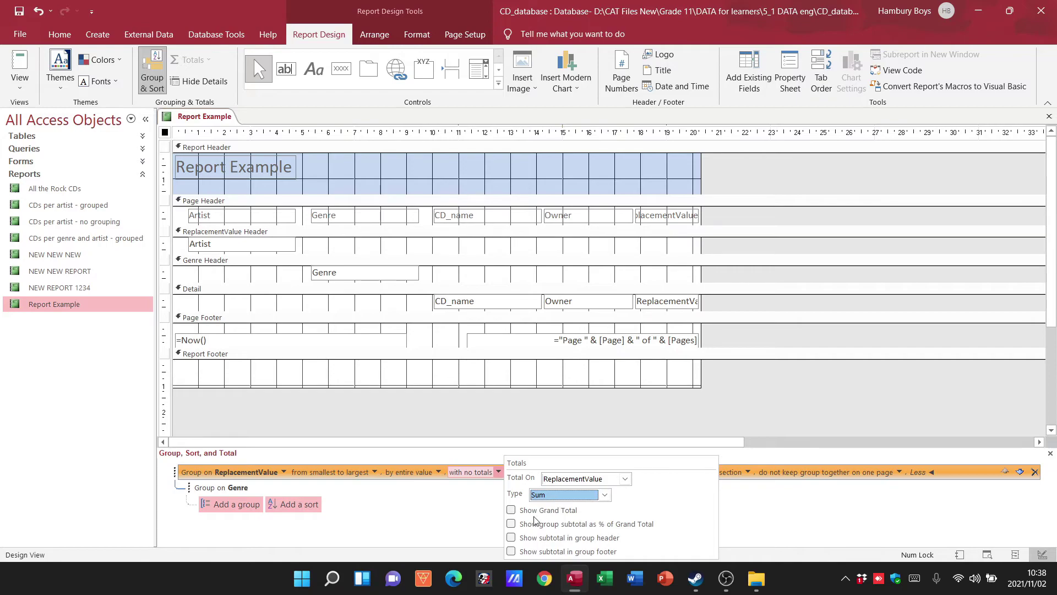
click(510, 511)
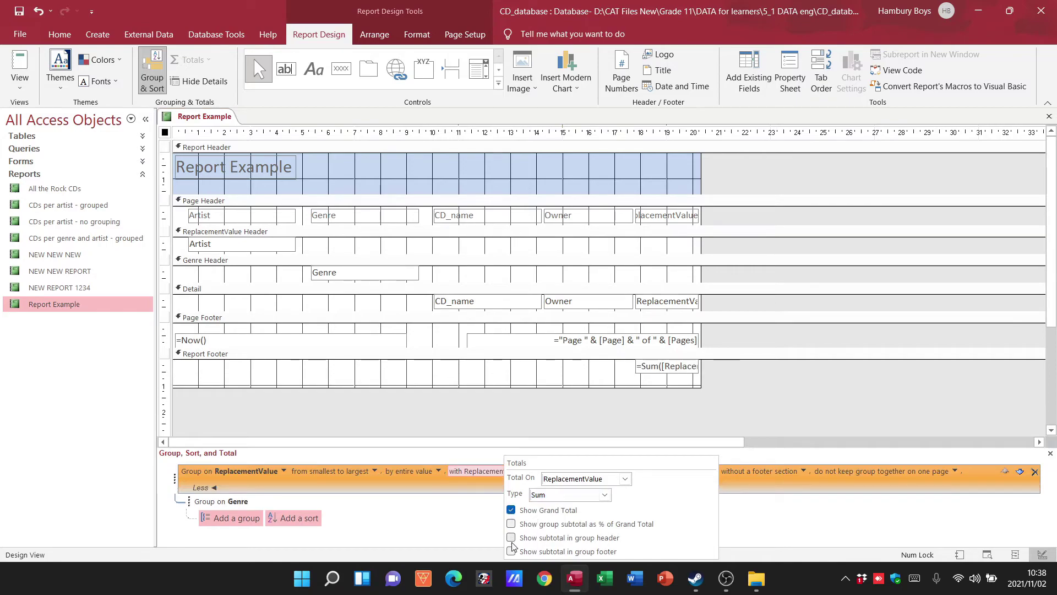
click(512, 538)
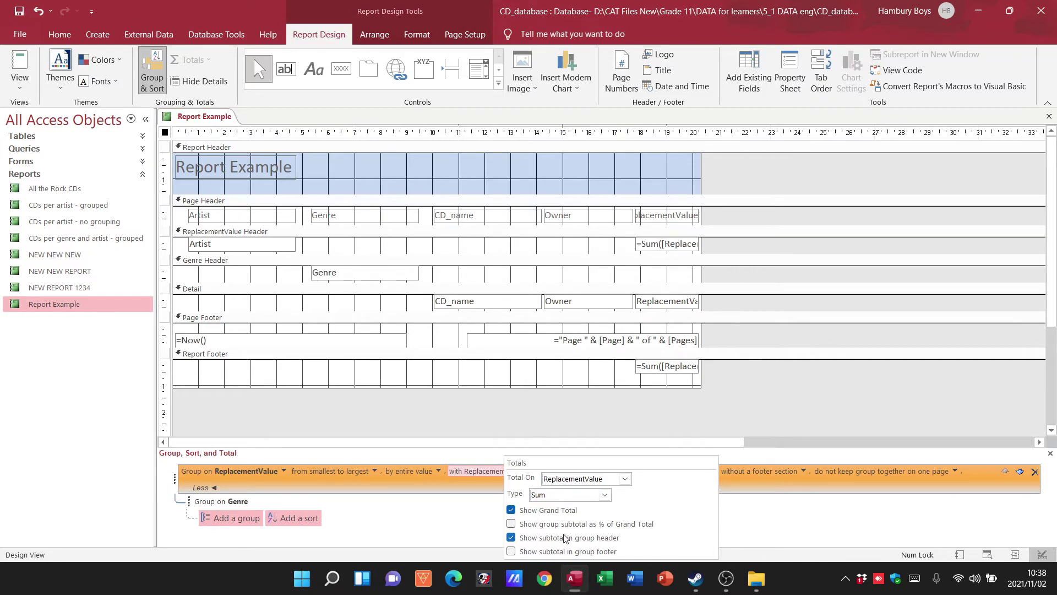
click(793, 527)
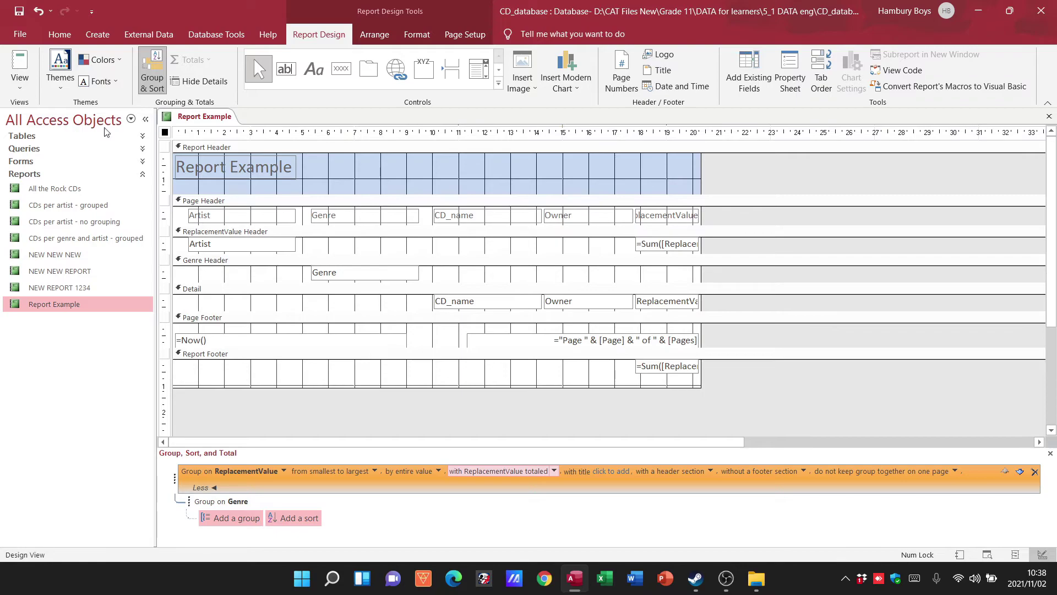
click(17, 85)
click(19, 106)
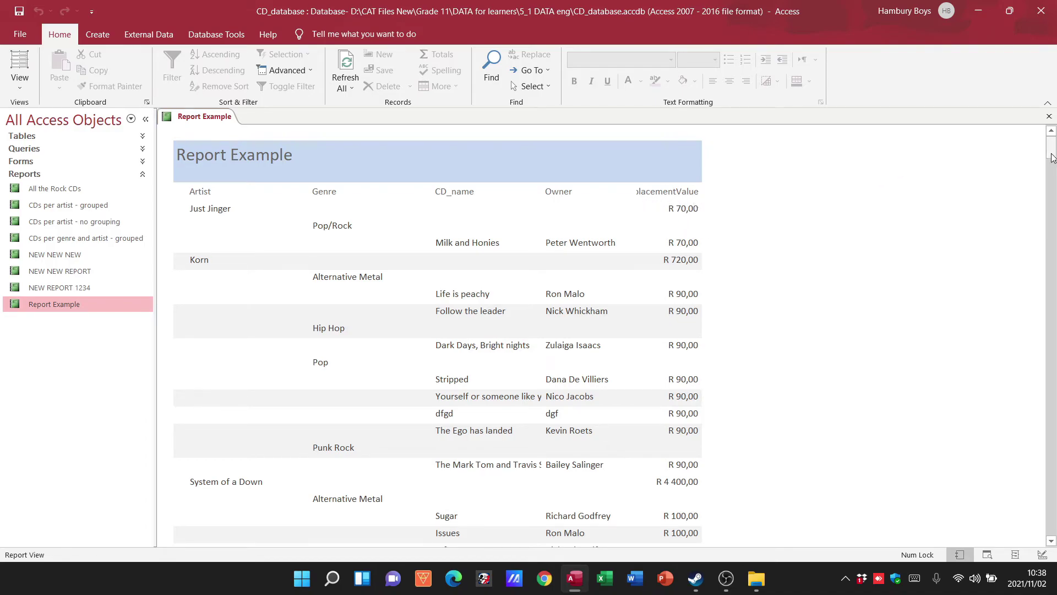
drag(1051, 150, 1051, 529)
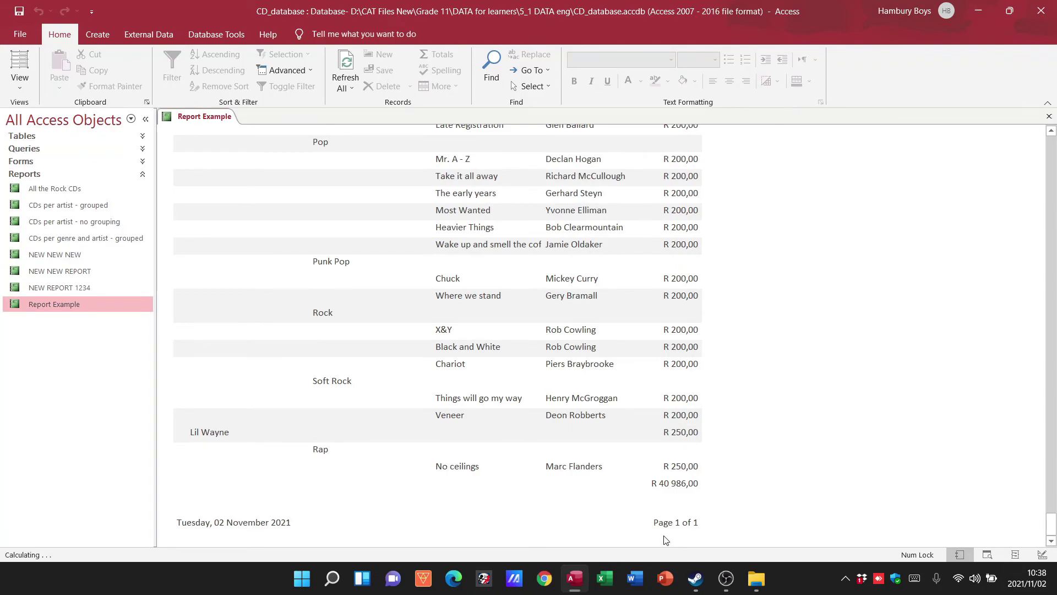
click(691, 494)
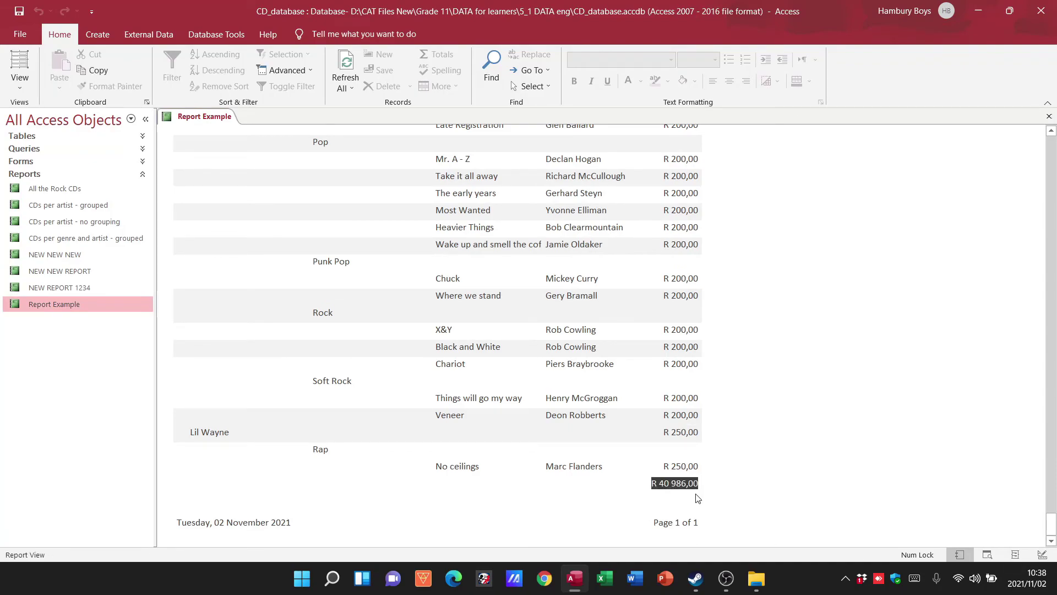
click(18, 87)
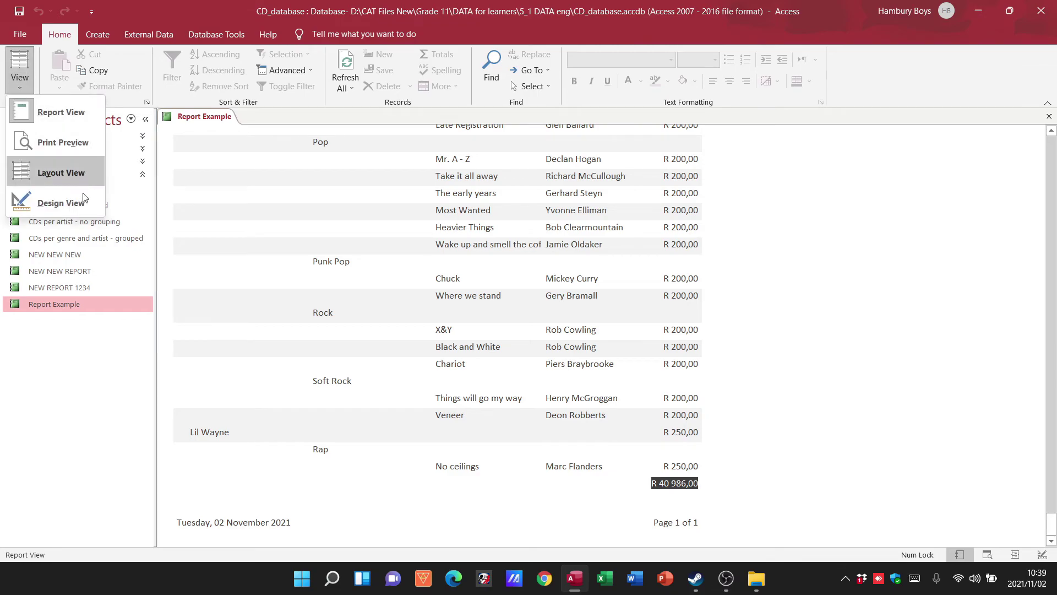
click(60, 203)
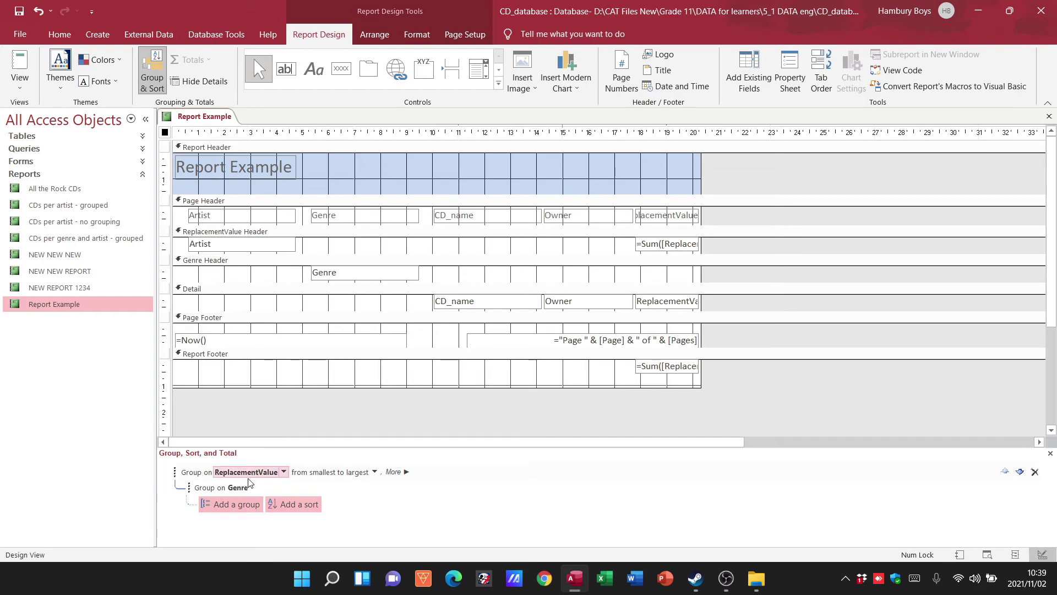
Add grouping levels on Other and ContactDetails
click(233, 506)
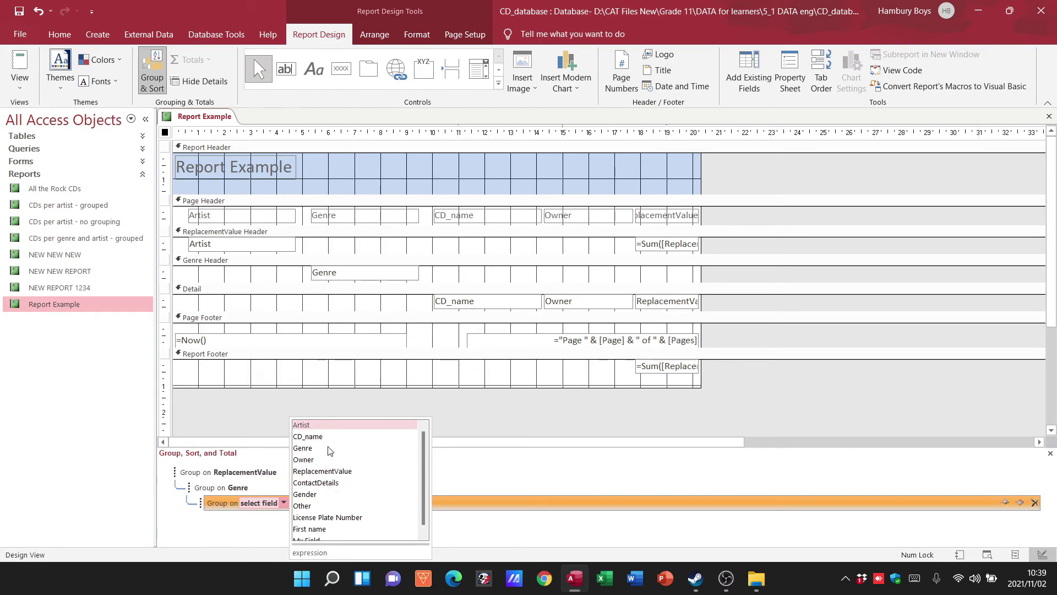
click(330, 506)
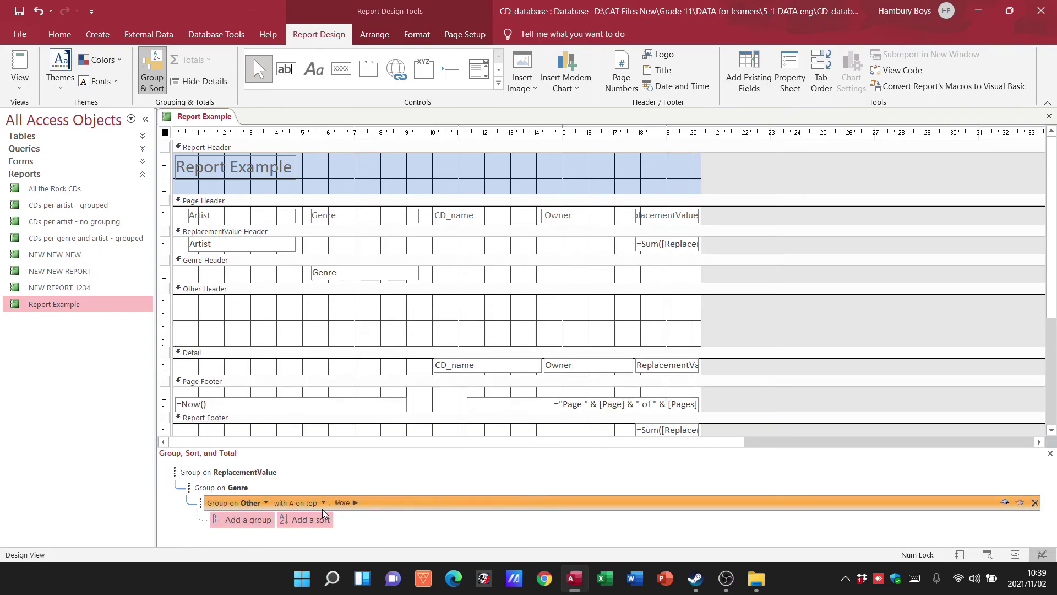
click(245, 519)
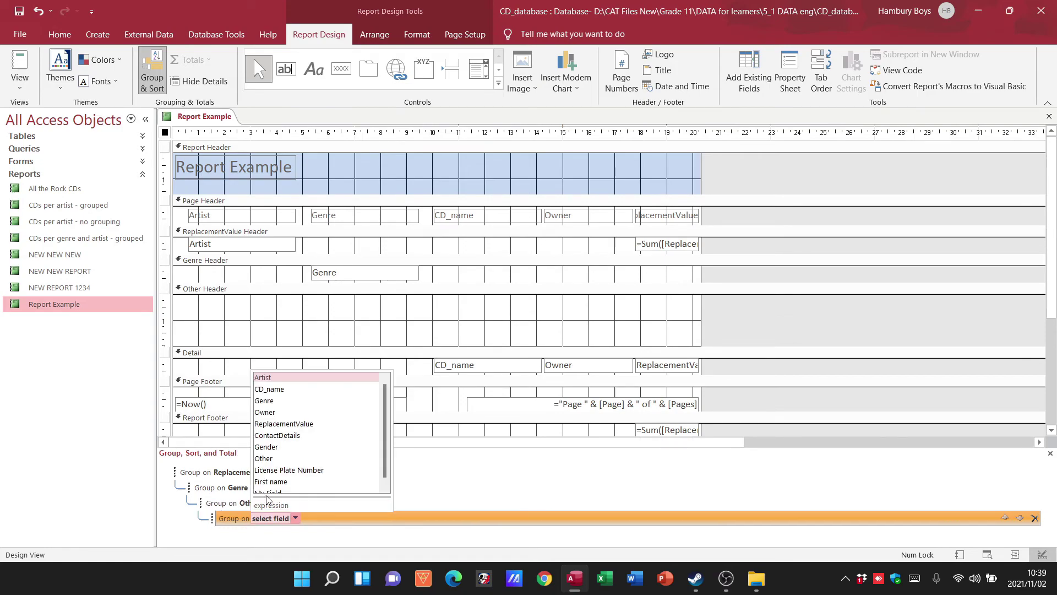
click(296, 435)
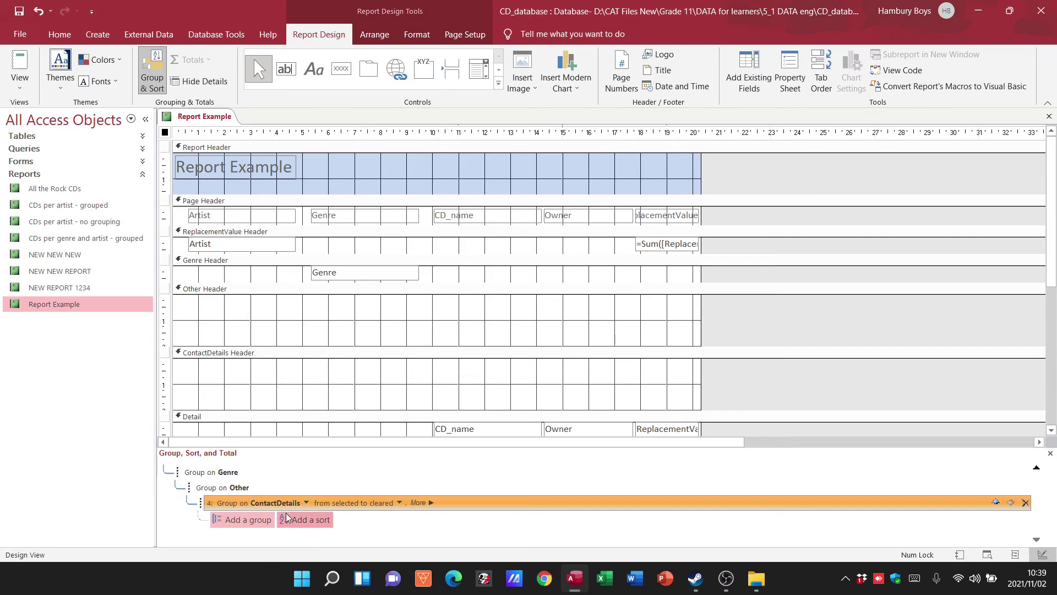
Add a sort on CD_name with A on top
click(299, 517)
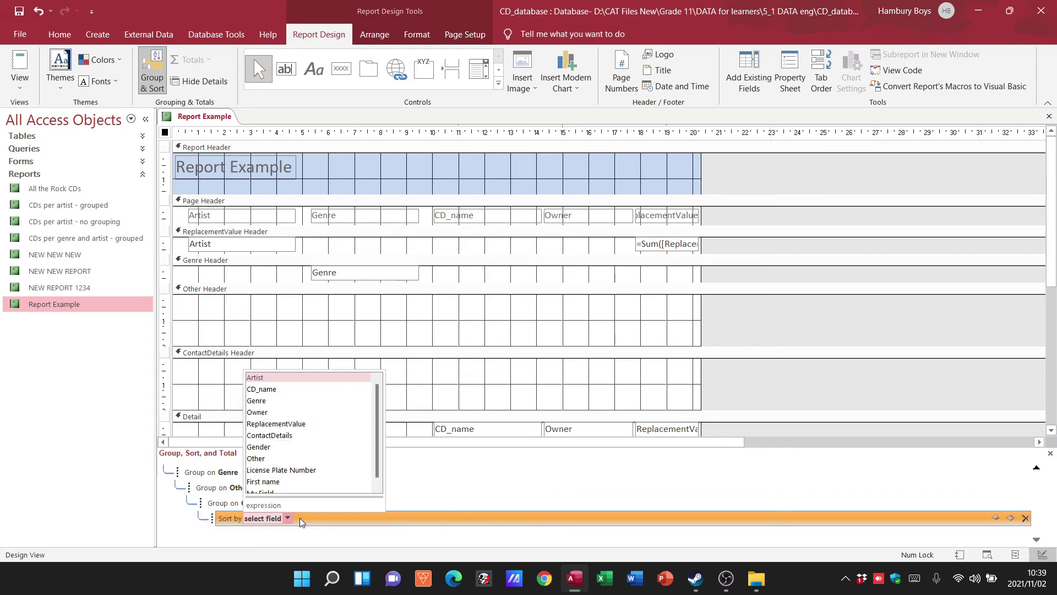
click(307, 390)
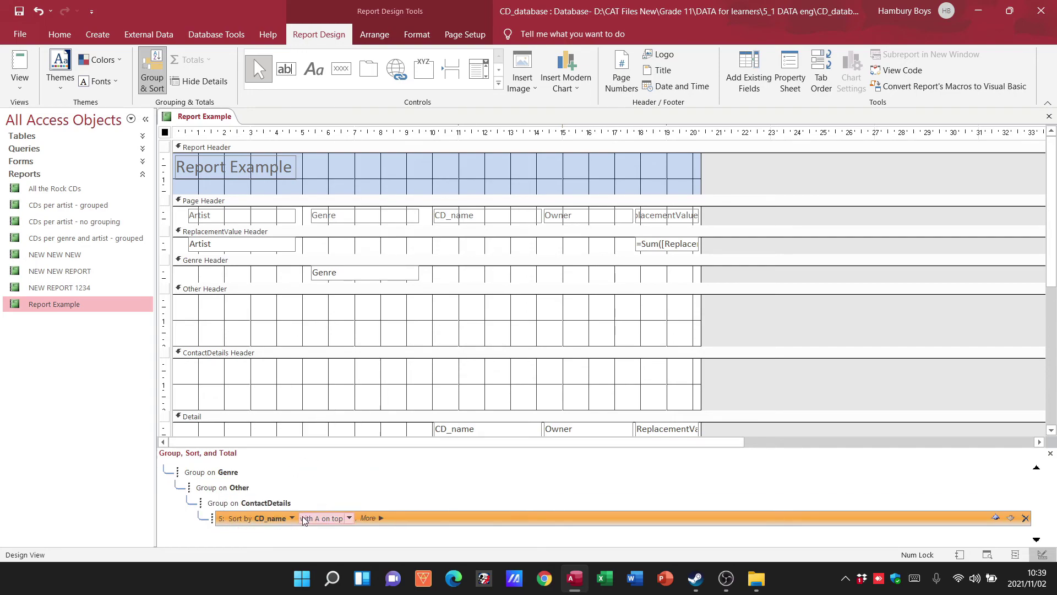
click(347, 518)
click(379, 519)
click(378, 520)
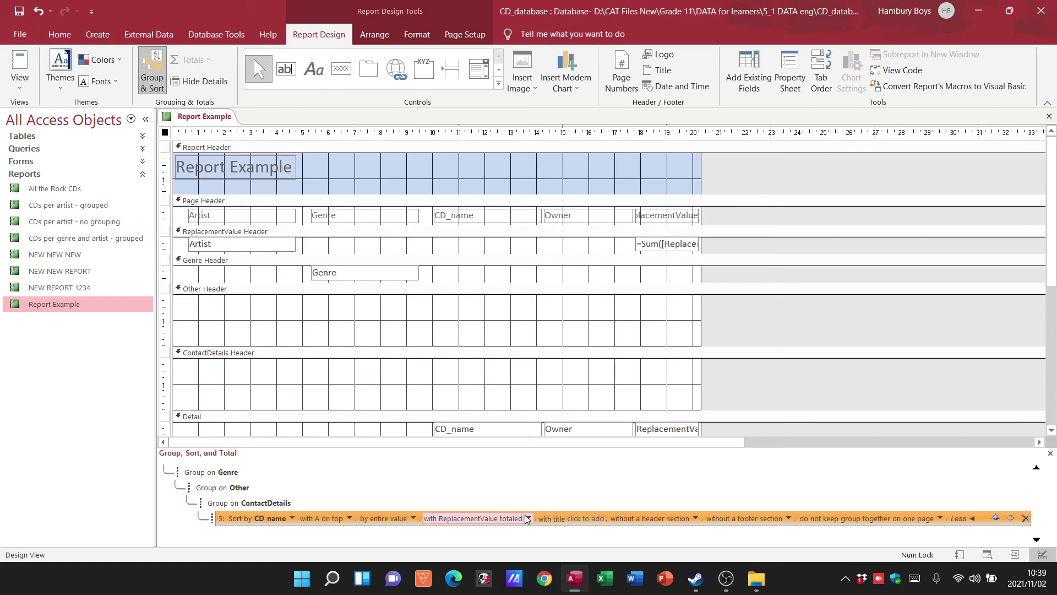